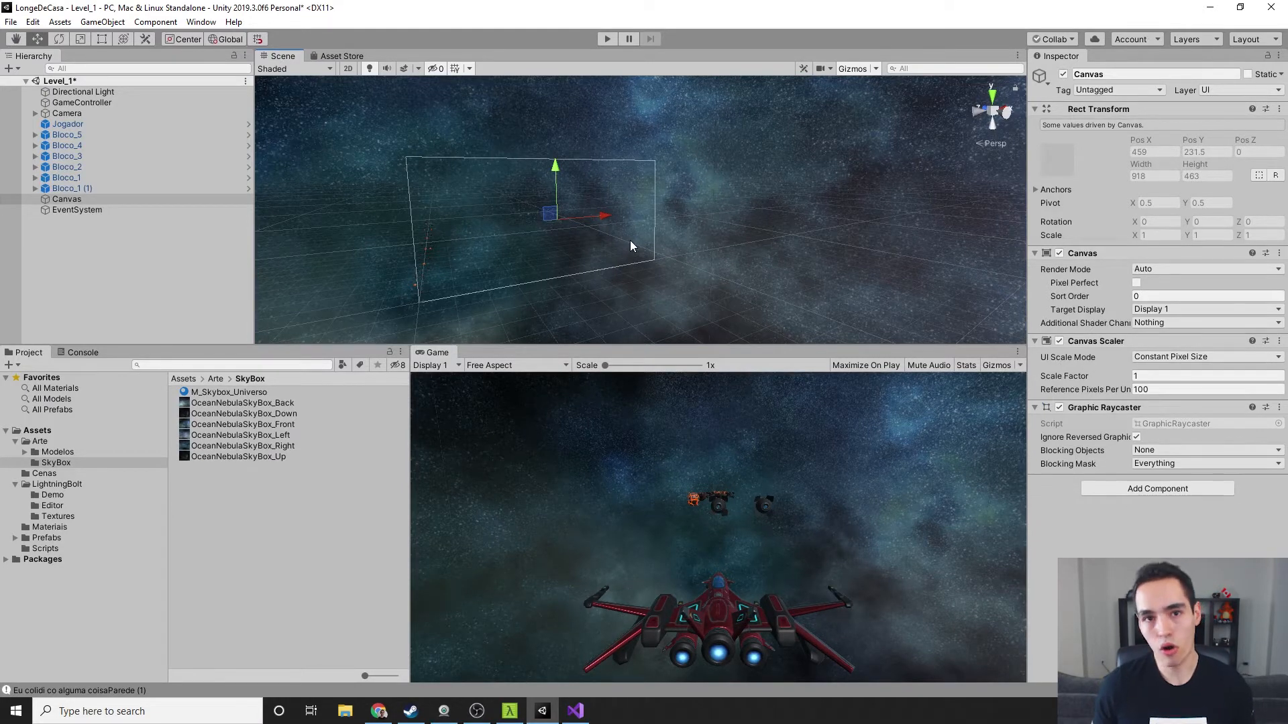
- Set the Canvas Scaler's UI Scale Mode to Scale With Screen Size on the Canvas
{"action": "left_click", "coordinate": [154, 201]}
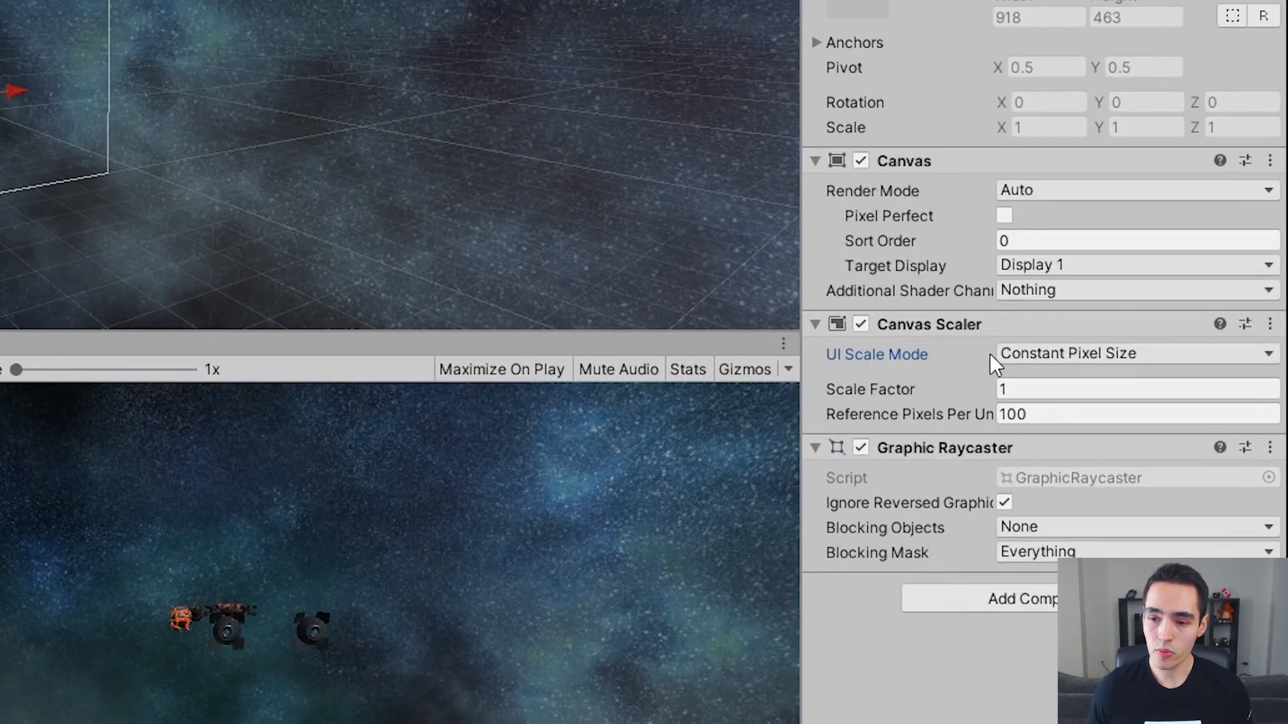
{"action": "left_click", "coordinate": [1190, 354]}
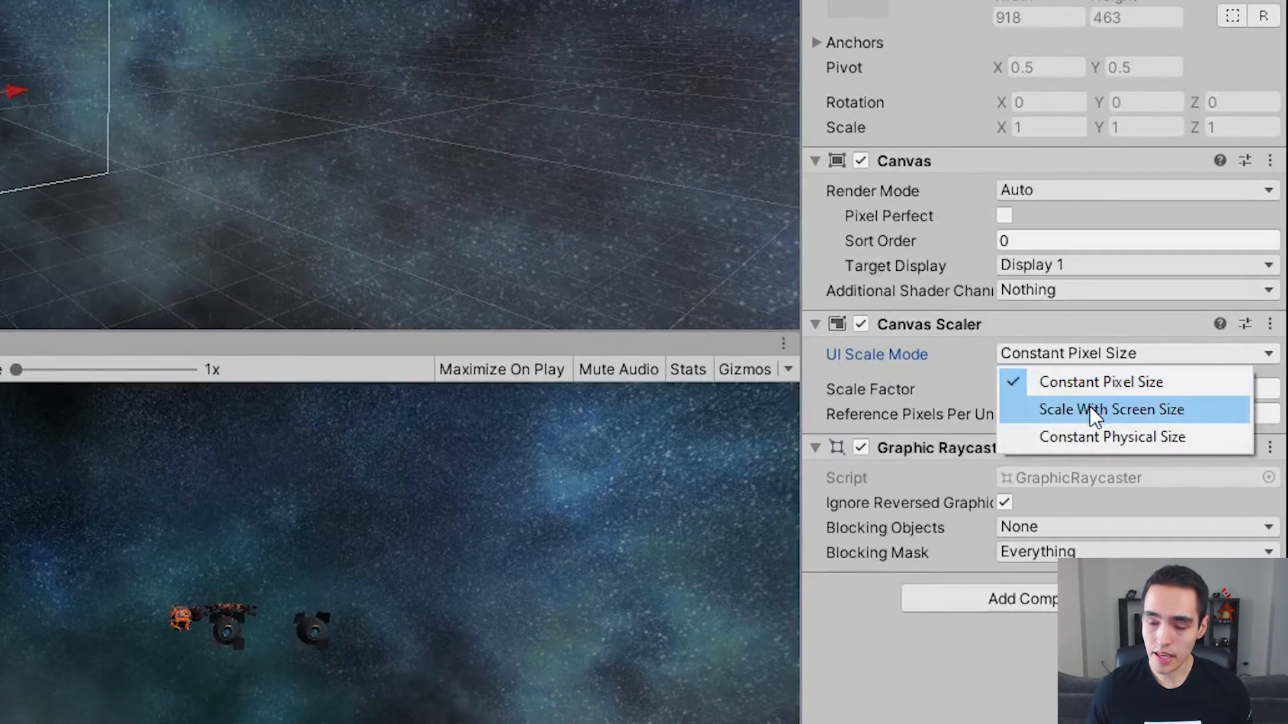
{"action": "left_click", "coordinate": [1142, 415]}
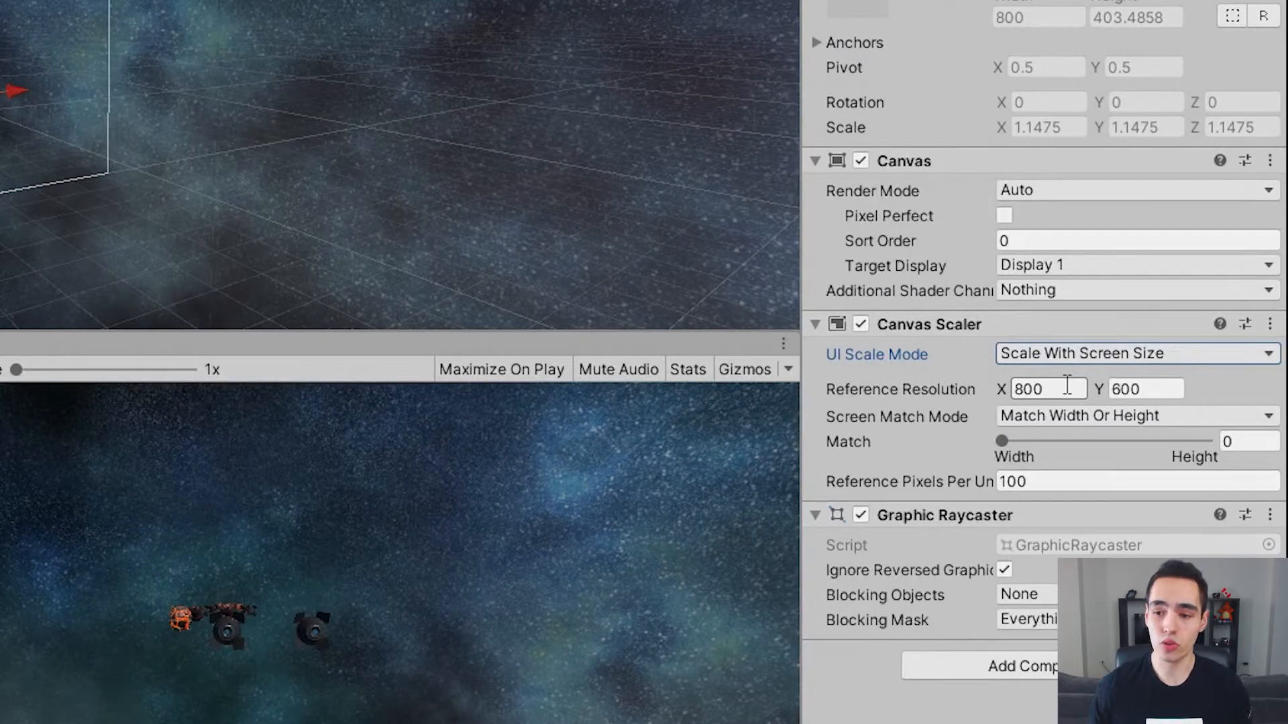
{"action": "left_click", "coordinate": [841, 405]}
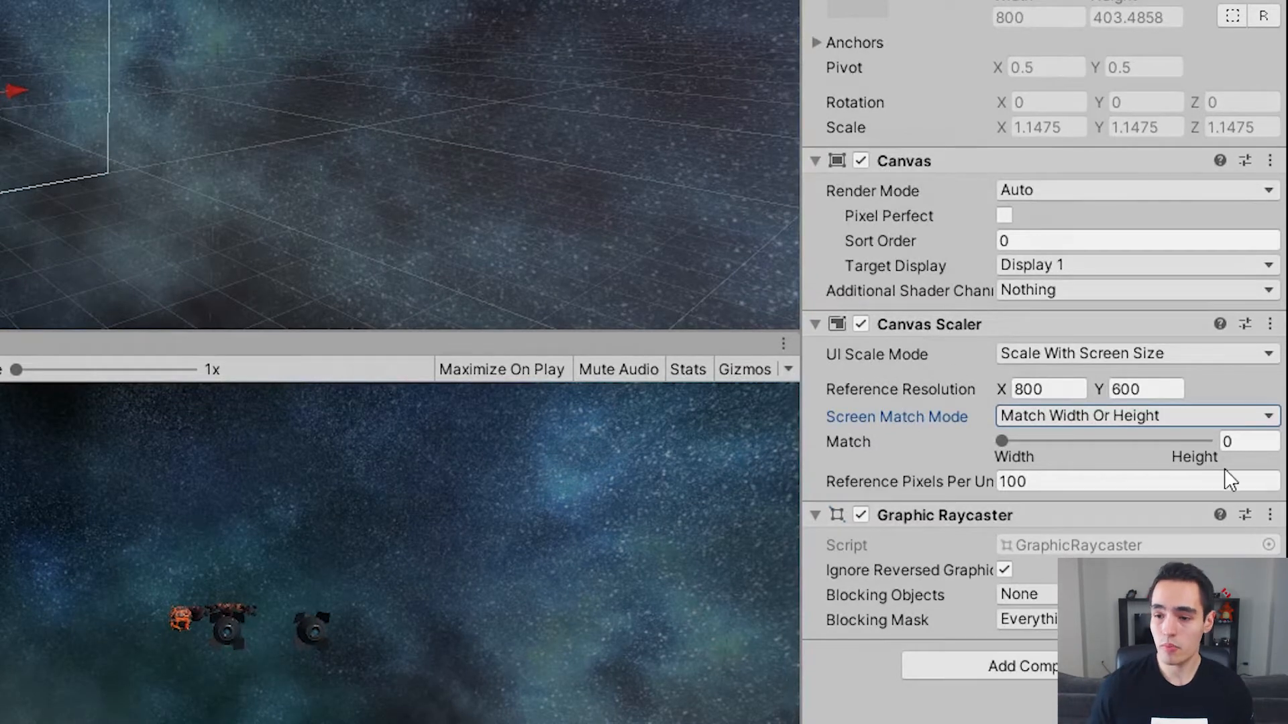
{"action": "left_click", "coordinate": [1139, 389]}
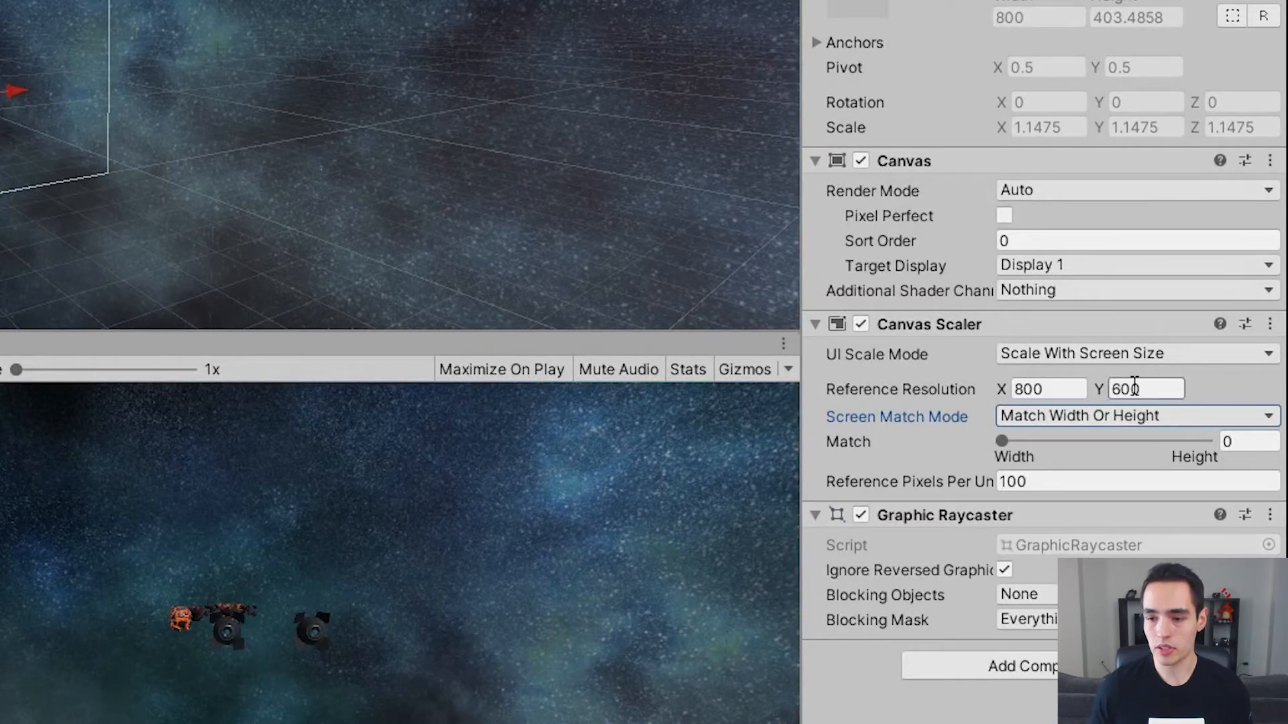
{"action": "key", "text": "Return"}
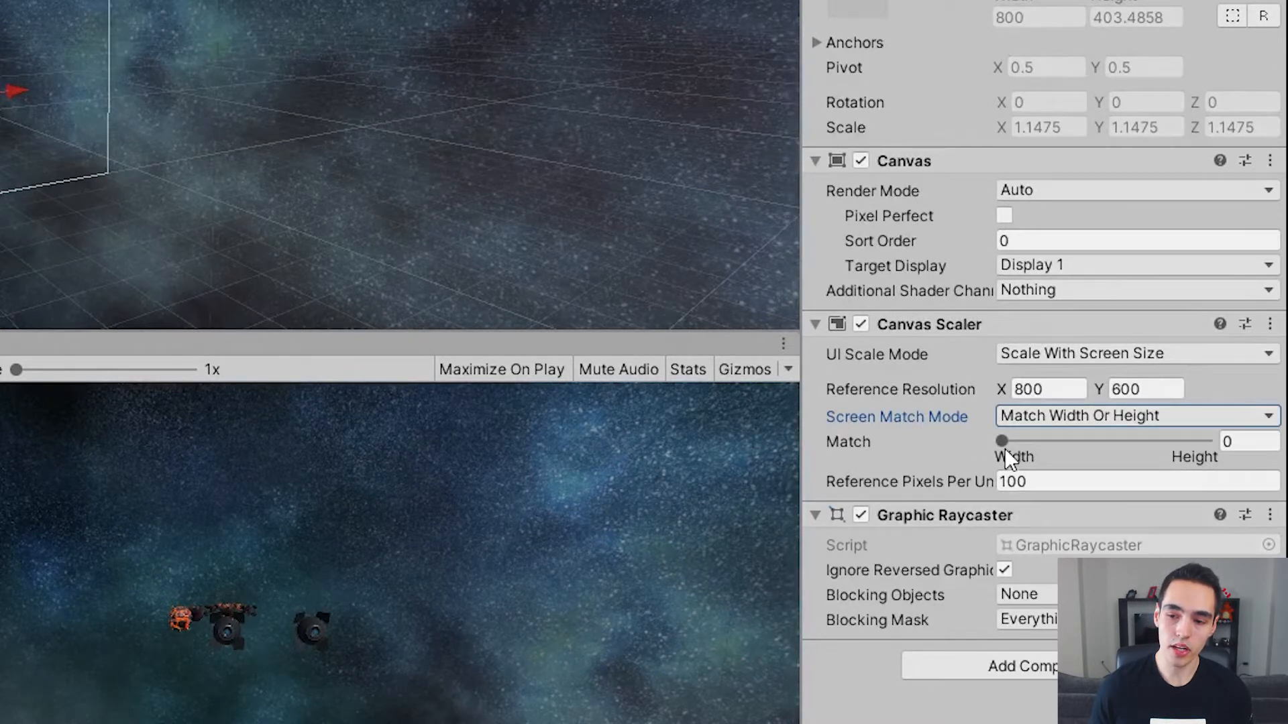
- Set the Canvas Scaler's Match value between width and height to 0.5
{"action": "left_click_drag", "start_coordinate": [1004, 443], "coordinate": [1148, 442]}
{"action": "left_click_drag", "start_coordinate": [1232, 442], "coordinate": [1271, 441]}
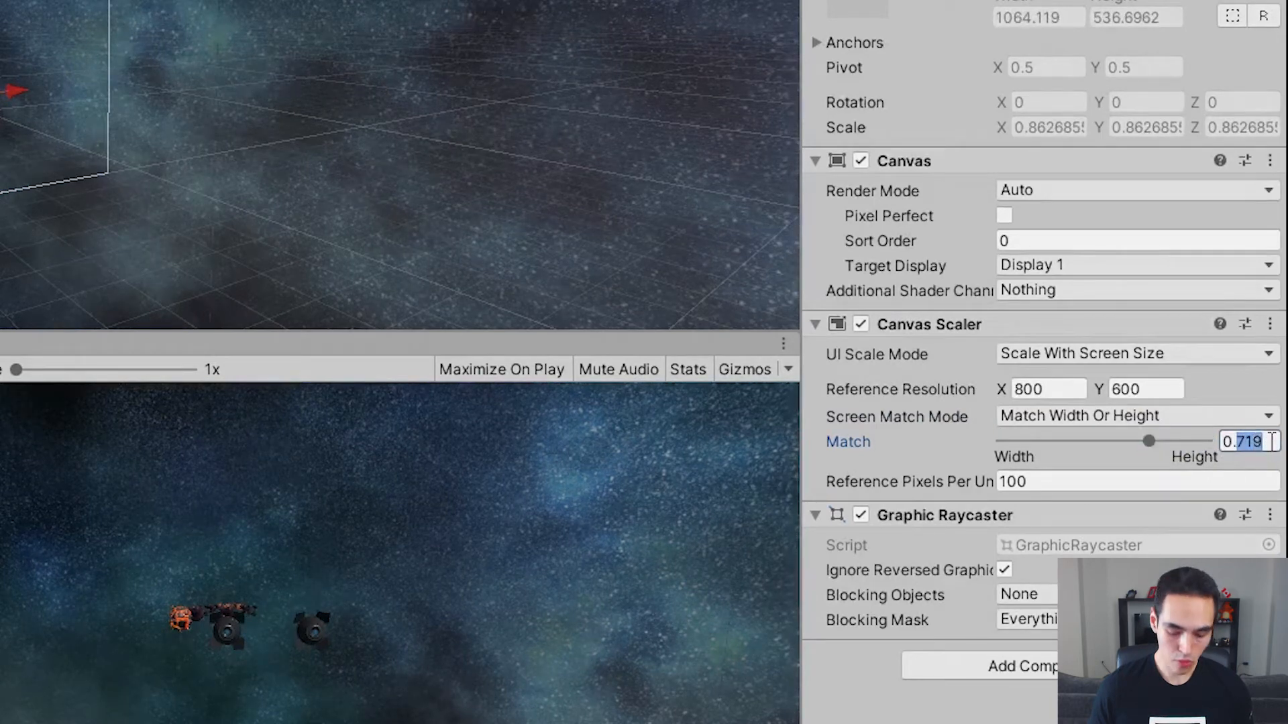
{"action": "type", "text": ".5"}
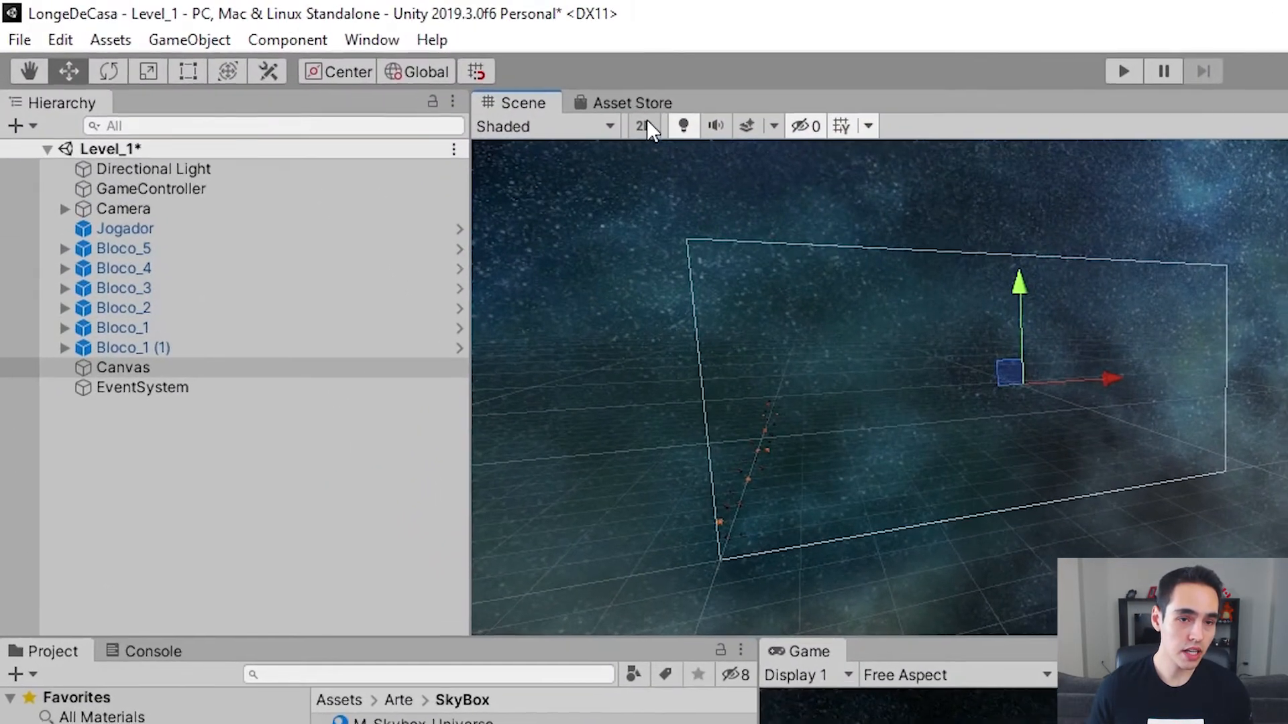
- Switch the Scene view to 2D, activate the Rect Tool and frame the whole Canvas in the view
{"action": "left_click", "coordinate": [647, 127]}
{"action": "key", "text": "t"}
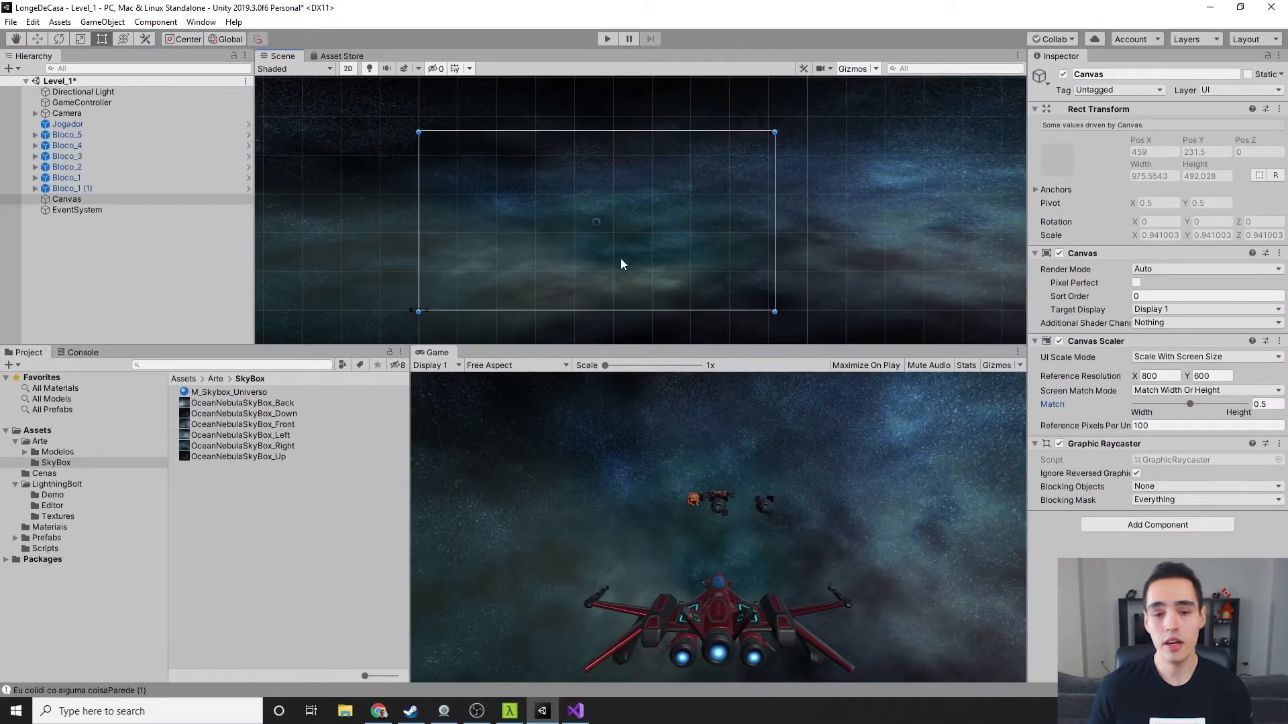
{"action": "scroll", "coordinate": [626, 250], "scroll_direction": "up", "scroll_amount": 10}
{"action": "scroll", "coordinate": [625, 251], "scroll_direction": "down", "scroll_amount": 12}
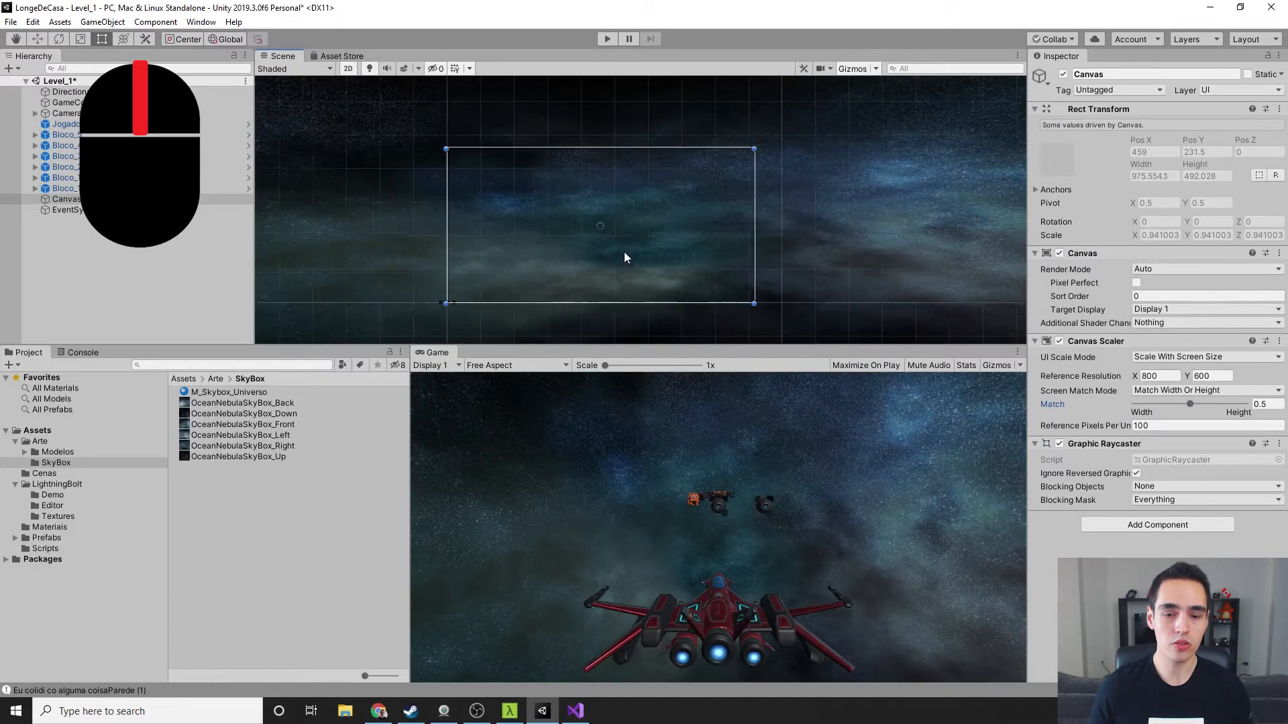
{"action": "scroll", "coordinate": [624, 257], "scroll_direction": "up", "scroll_amount": 5}
{"action": "scroll", "coordinate": [617, 257], "scroll_direction": "down", "scroll_amount": 6}
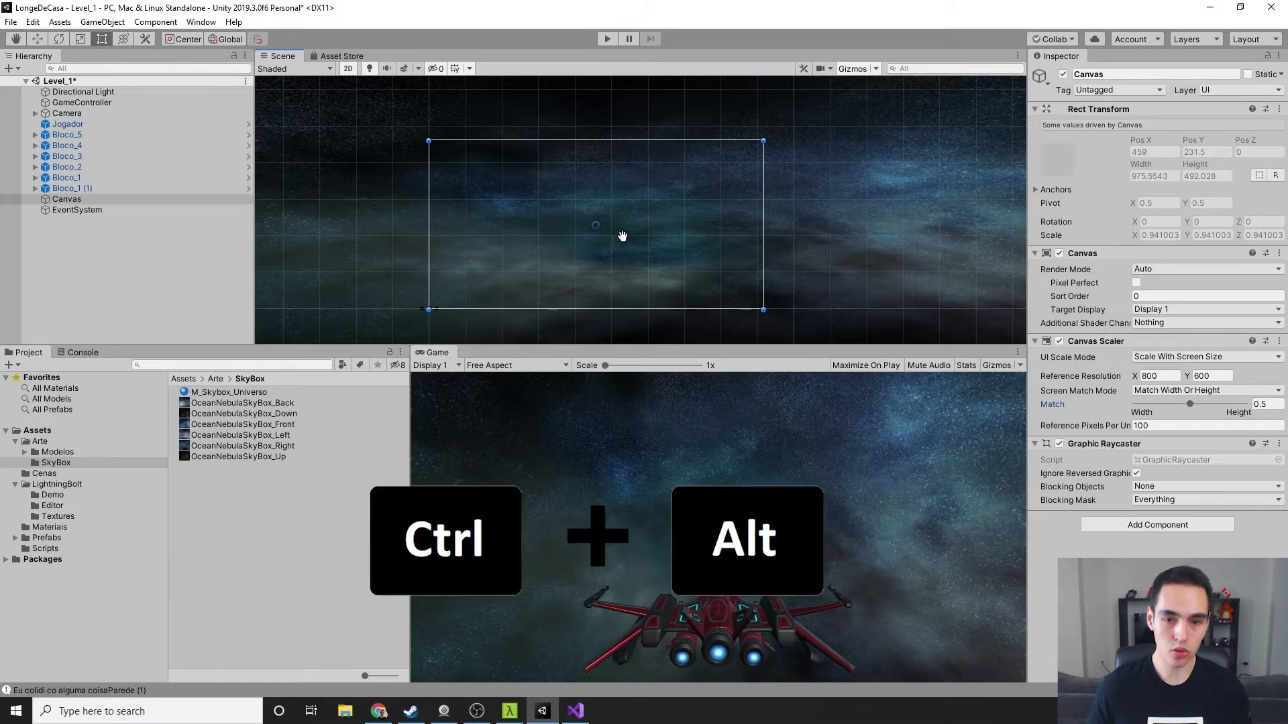
{"action": "mouse_move", "coordinate": [622, 238]}
{"action": "left_mouse_down", "text": "ctrl+alt"}
{"action": "mouse_move", "coordinate": [730, 236]}
{"action": "mouse_move", "coordinate": [578, 236]}
{"action": "mouse_move", "coordinate": [651, 249]}
{"action": "mouse_move", "coordinate": [601, 239]}
{"action": "left_mouse_up", "text": "ctrl+alt"}
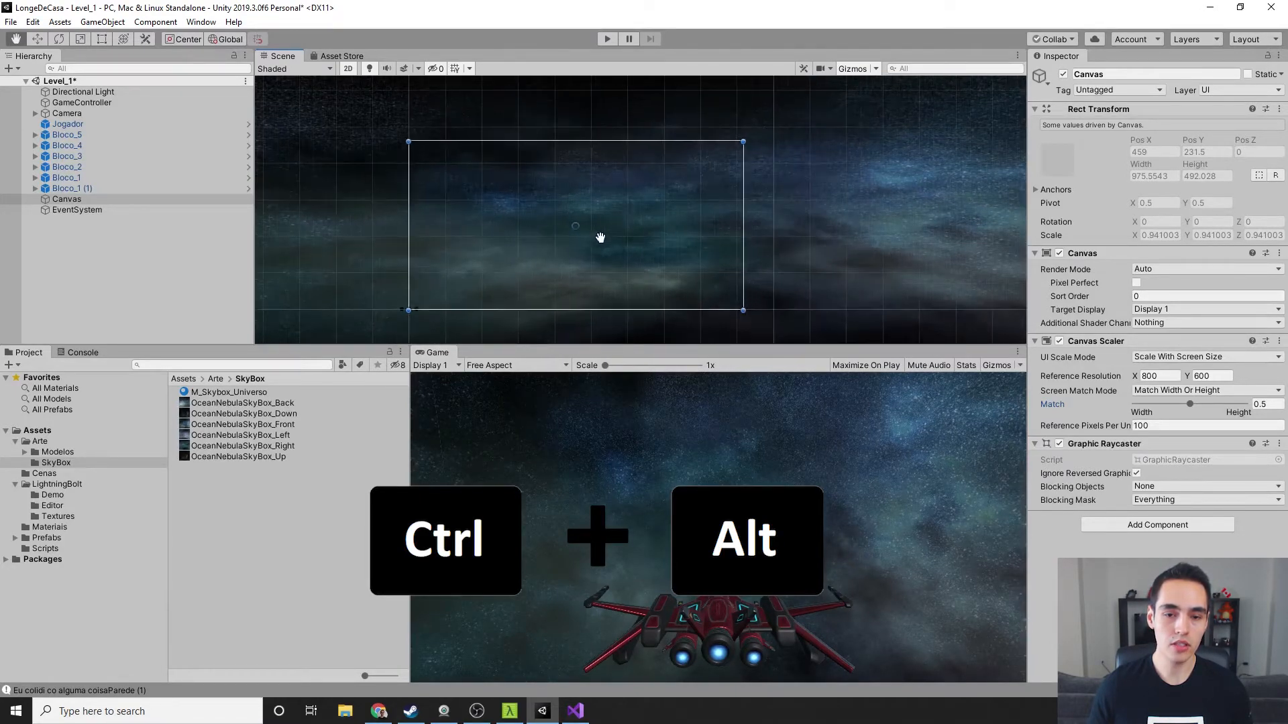
{"action": "right_click_drag", "start_coordinate": [606, 230], "coordinate": [655, 251]}
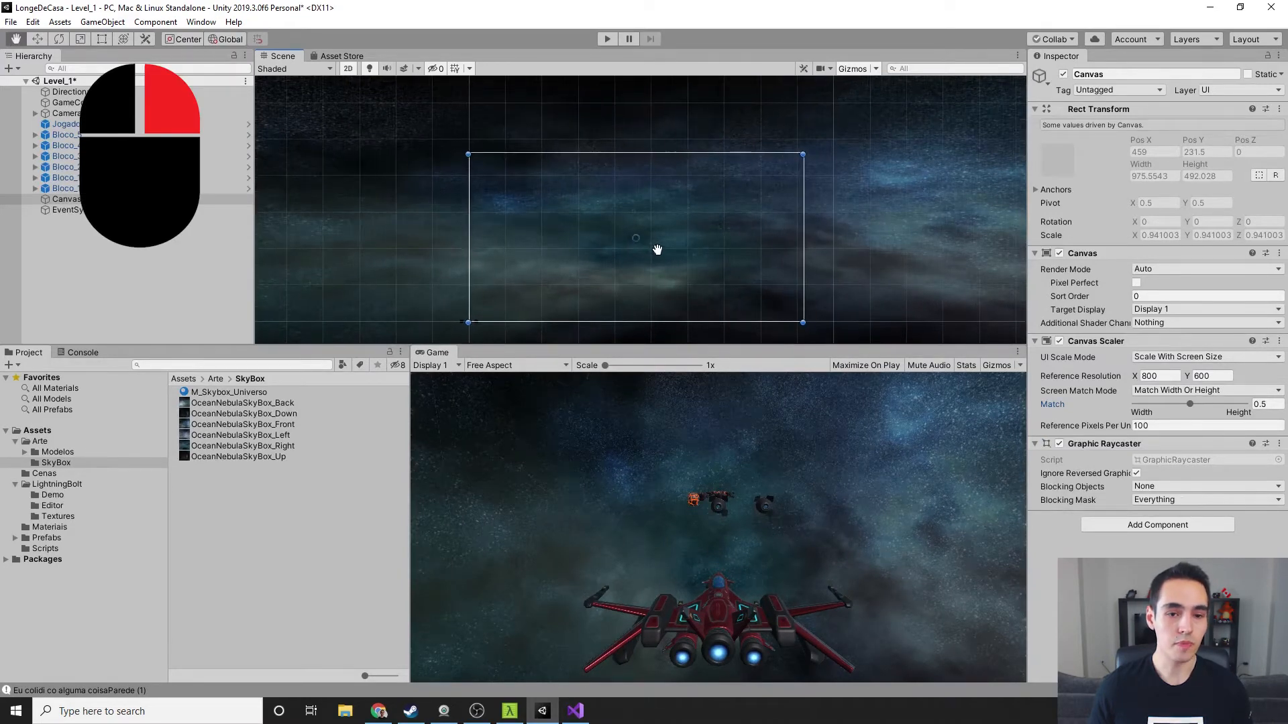
{"action": "key", "text": "f"}
- Add a UI Text element as a child of the Canvas
{"action": "left_click", "coordinate": [134, 199]}
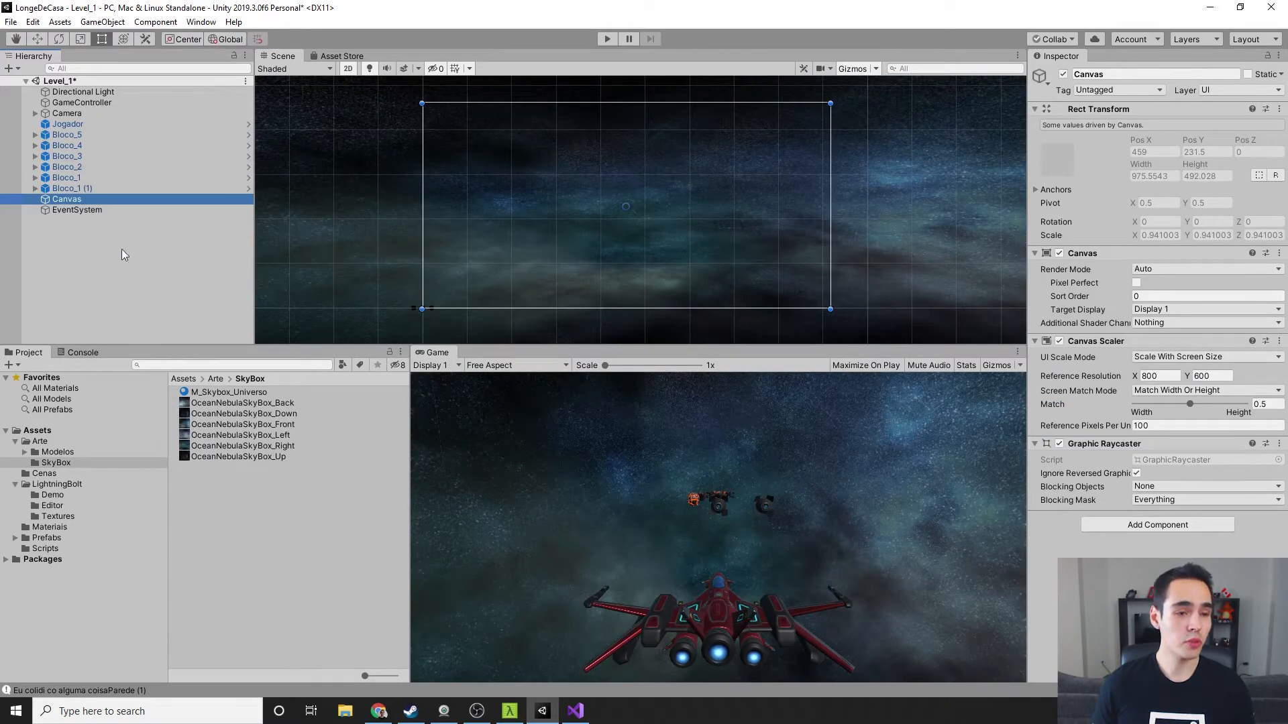
{"action": "right_click", "coordinate": [115, 195]}
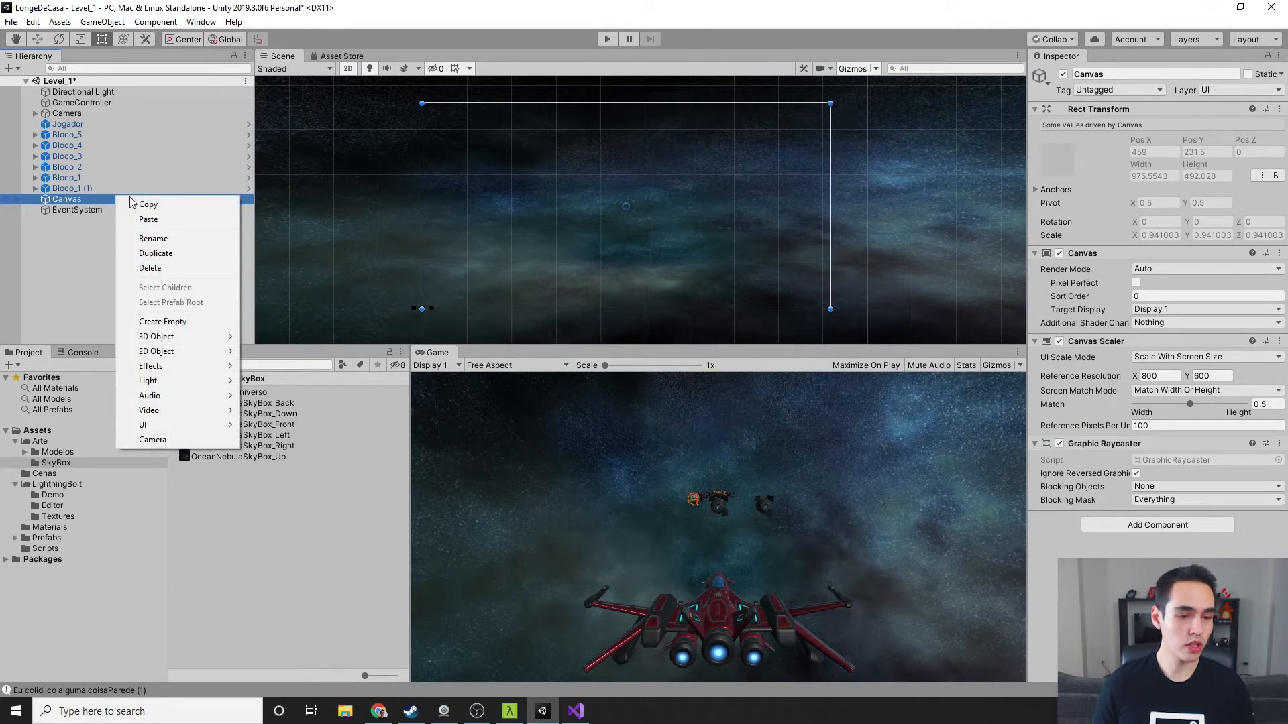
{"action": "mouse_move", "coordinate": [161, 422]}
{"action": "left_click", "coordinate": [277, 425]}
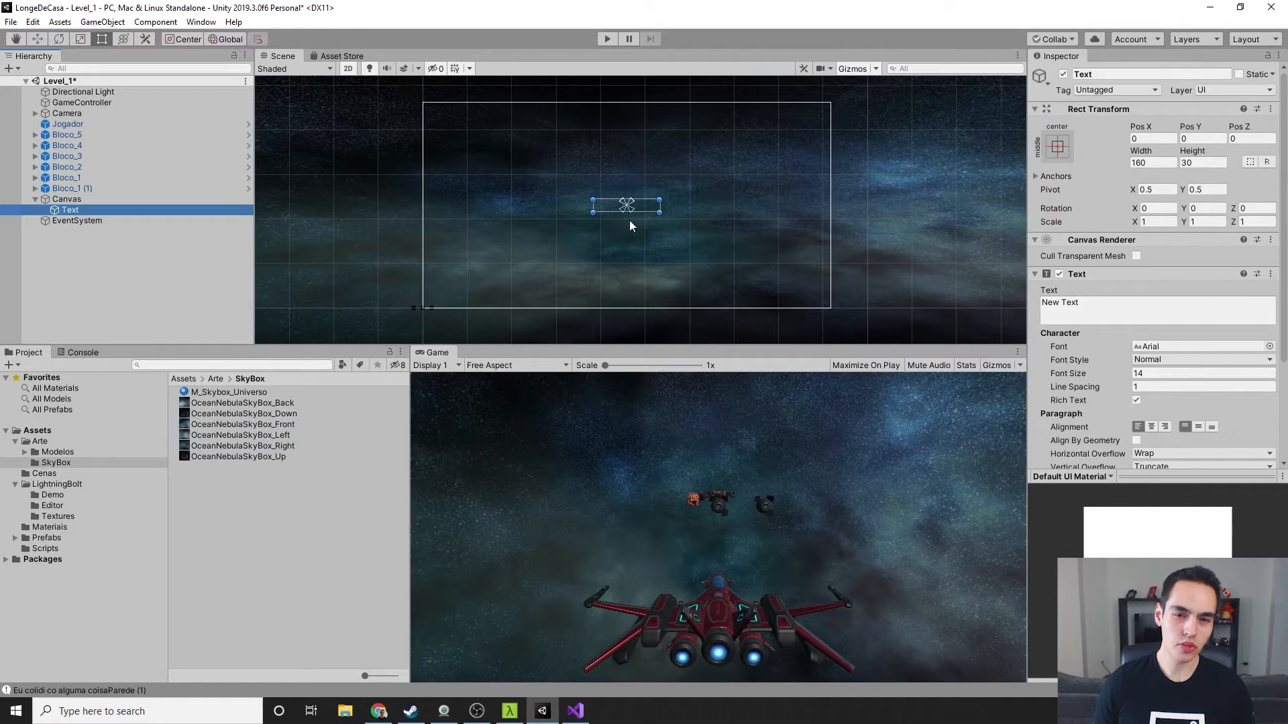
- Change the new text element's color to white
{"action": "scroll", "coordinate": [629, 220], "scroll_direction": "up", "scroll_amount": 5}
{"action": "scroll", "coordinate": [624, 230], "scroll_direction": "up", "scroll_amount": 3}
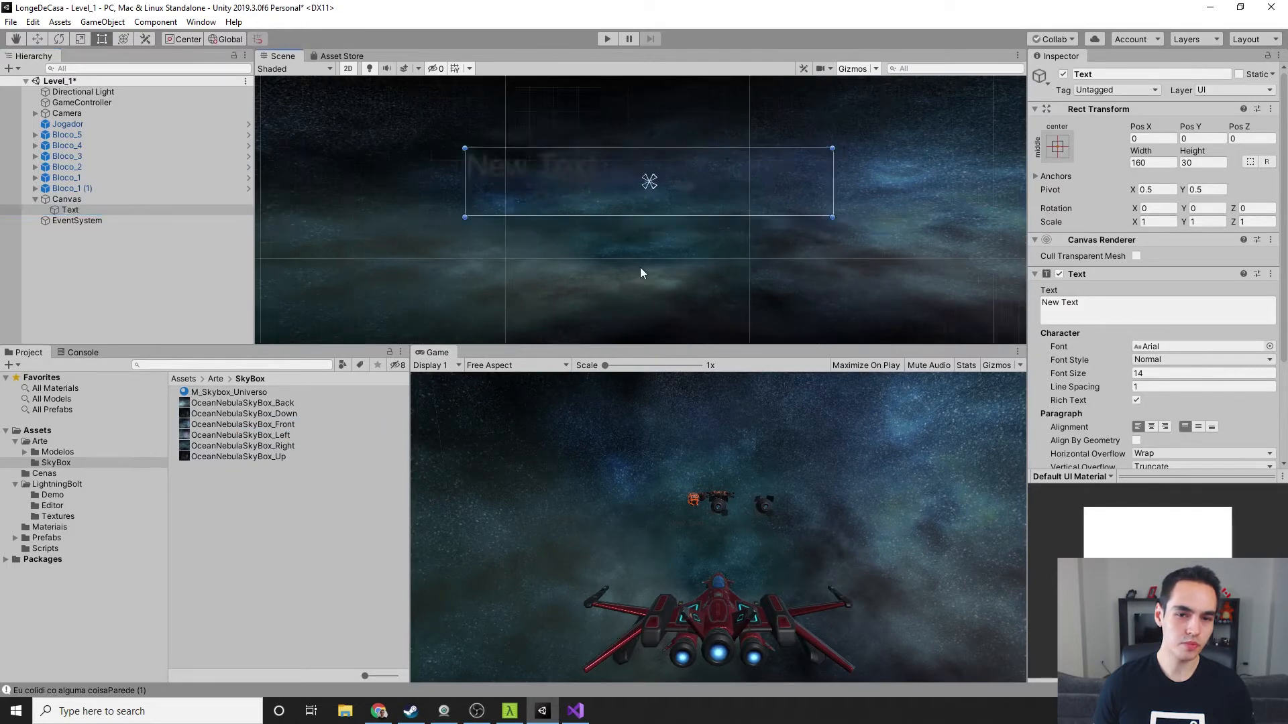
{"action": "key", "text": "t"}
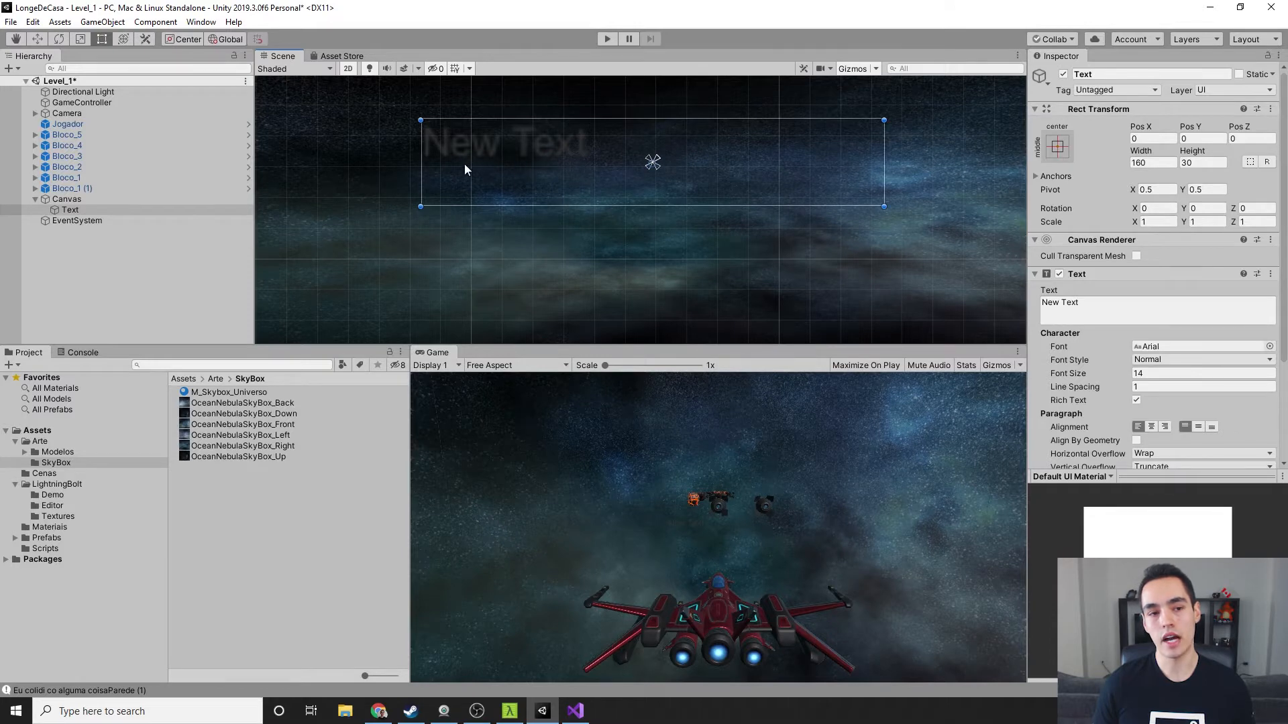
{"action": "scroll", "coordinate": [1127, 241], "scroll_direction": "down", "scroll_amount": 3}
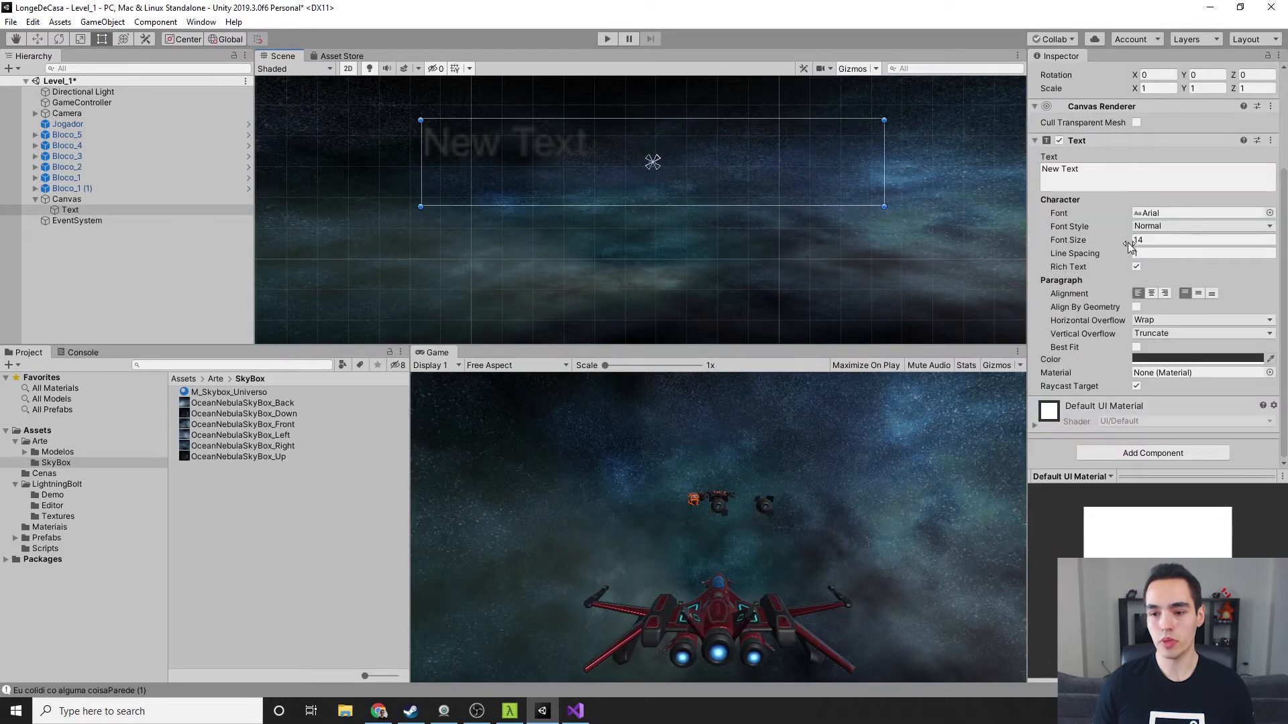
{"action": "left_click", "coordinate": [1198, 358]}
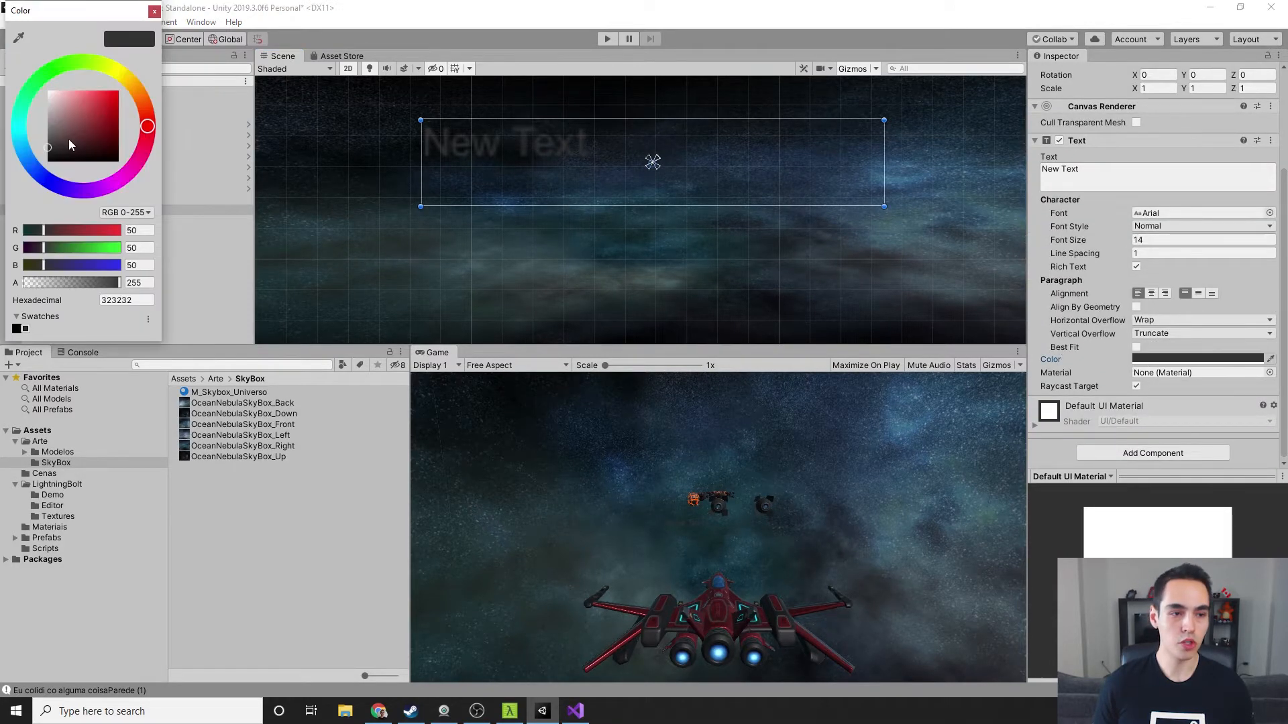
{"action": "left_click_drag", "start_coordinate": [50, 137], "coordinate": [42, 77]}
{"action": "left_click", "coordinate": [154, 11]}
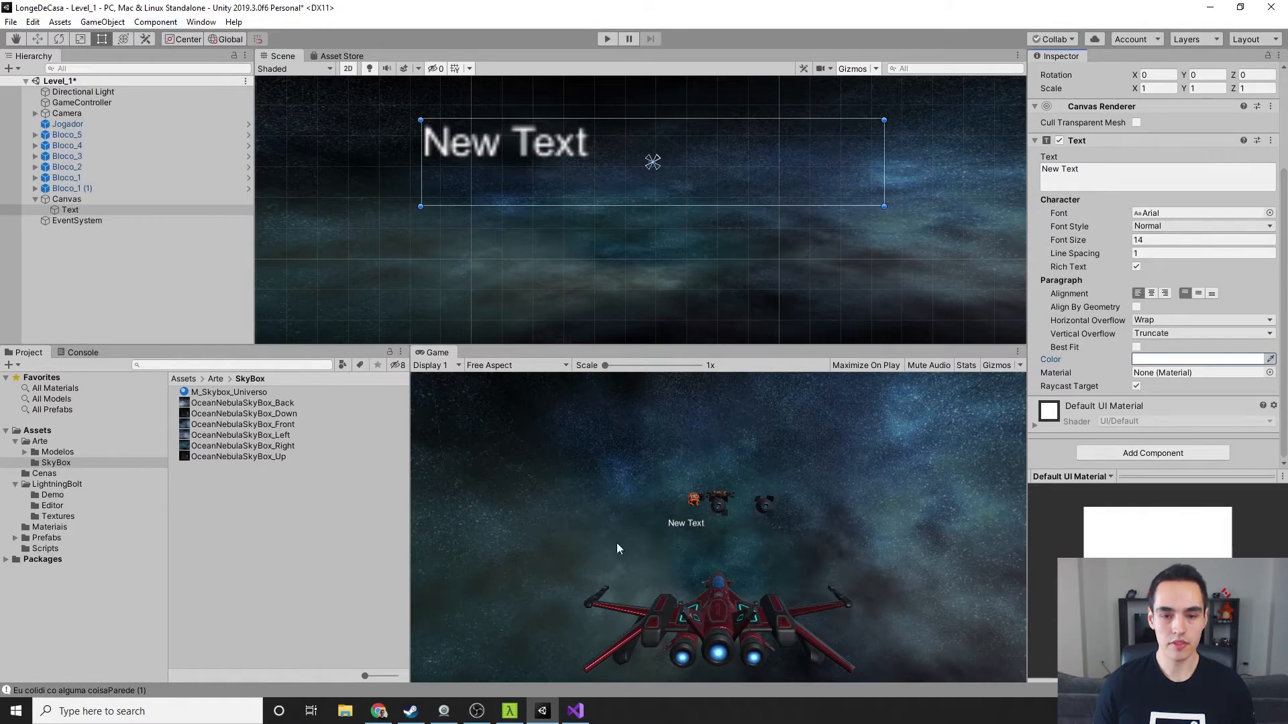
{"action": "scroll", "coordinate": [640, 235], "scroll_direction": "down", "scroll_amount": 10}
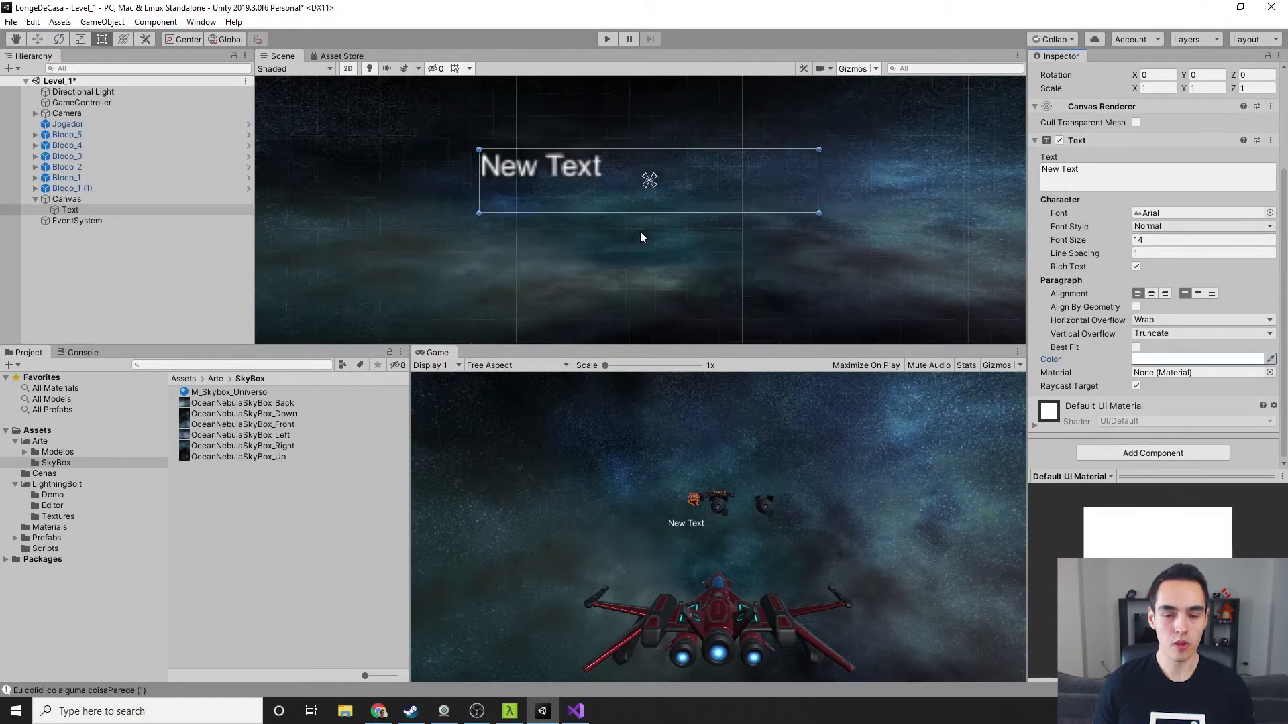
{"action": "scroll", "coordinate": [638, 250], "scroll_direction": "down", "scroll_amount": 2}
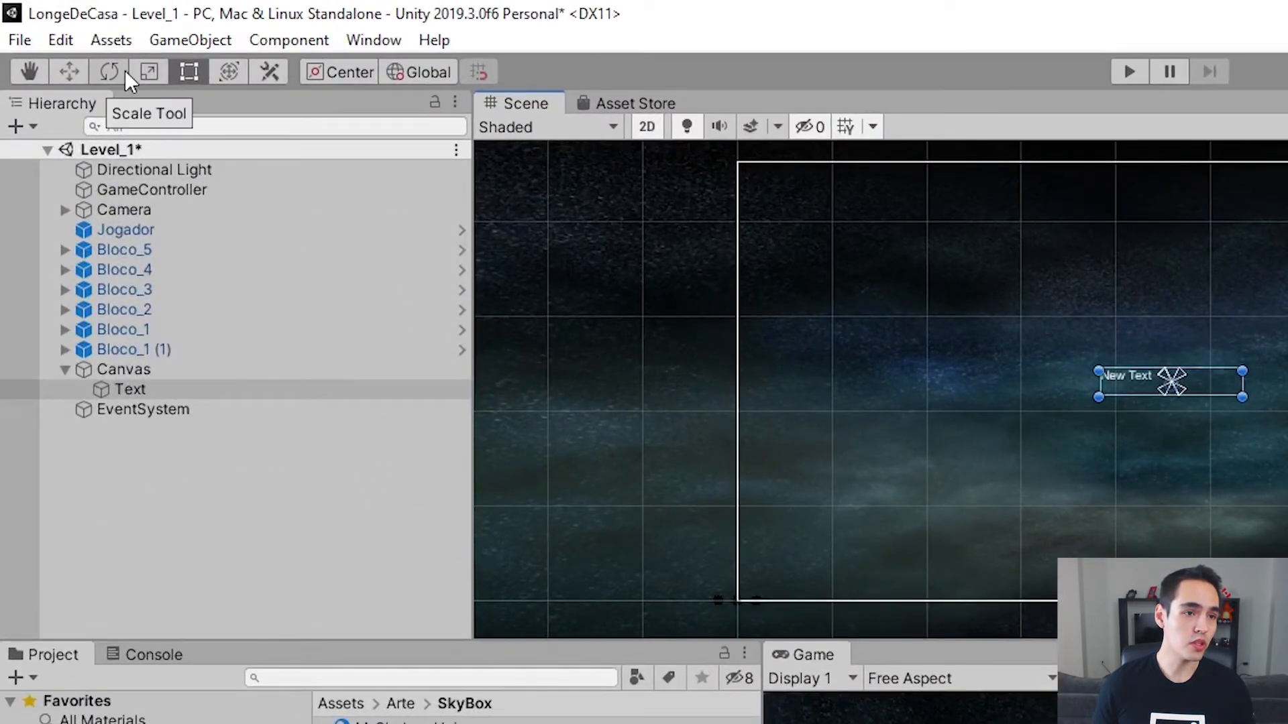
{"action": "left_click", "coordinate": [78, 70]}
{"action": "left_click", "coordinate": [110, 70]}
{"action": "left_click", "coordinate": [149, 70]}
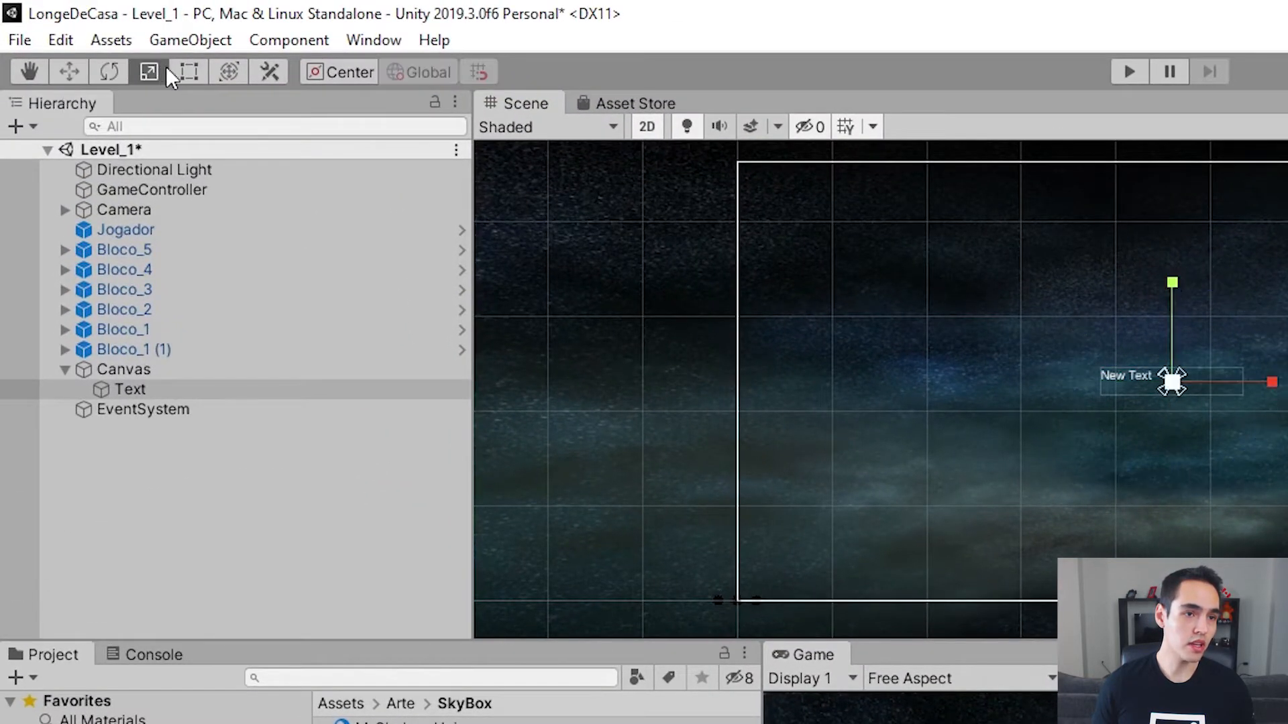
- With the Rect Tool, move the text box straight up toward the Canvas's upper edge and enlarge it symmetrically around its center
{"action": "left_click", "coordinate": [194, 70]}
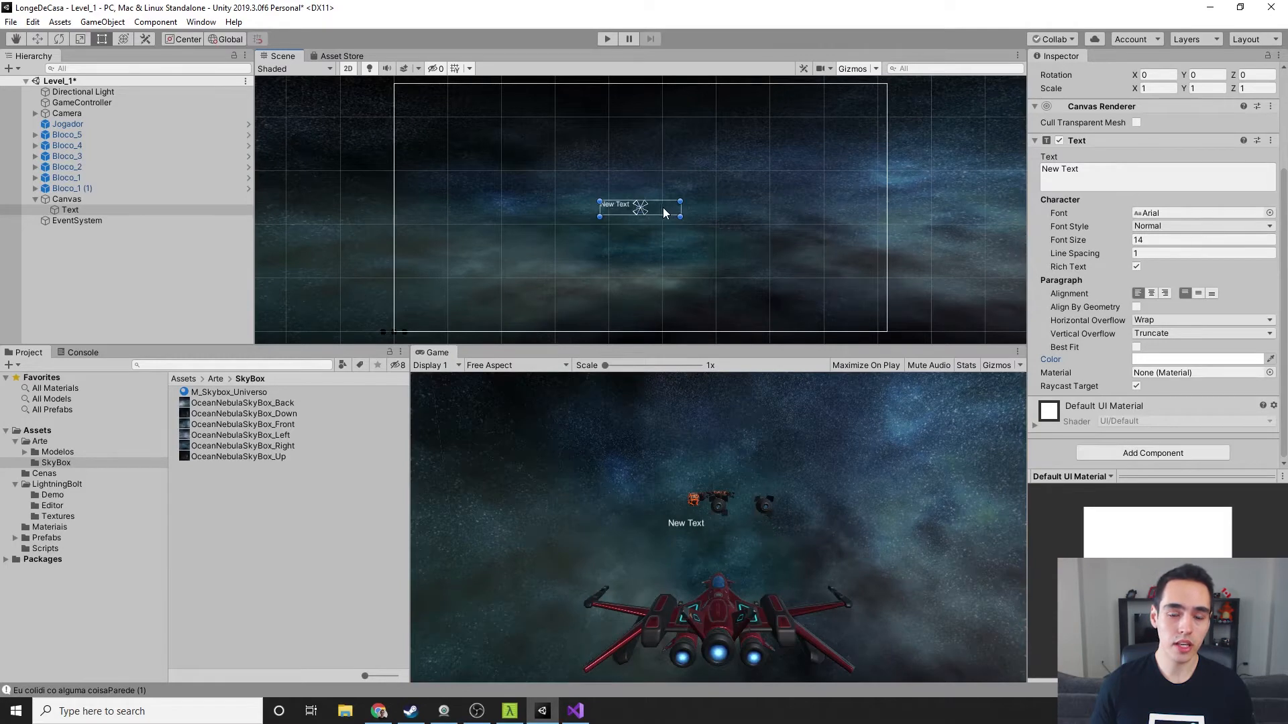
{"action": "left_click_drag", "start_coordinate": [663, 207], "coordinate": [658, 128]}
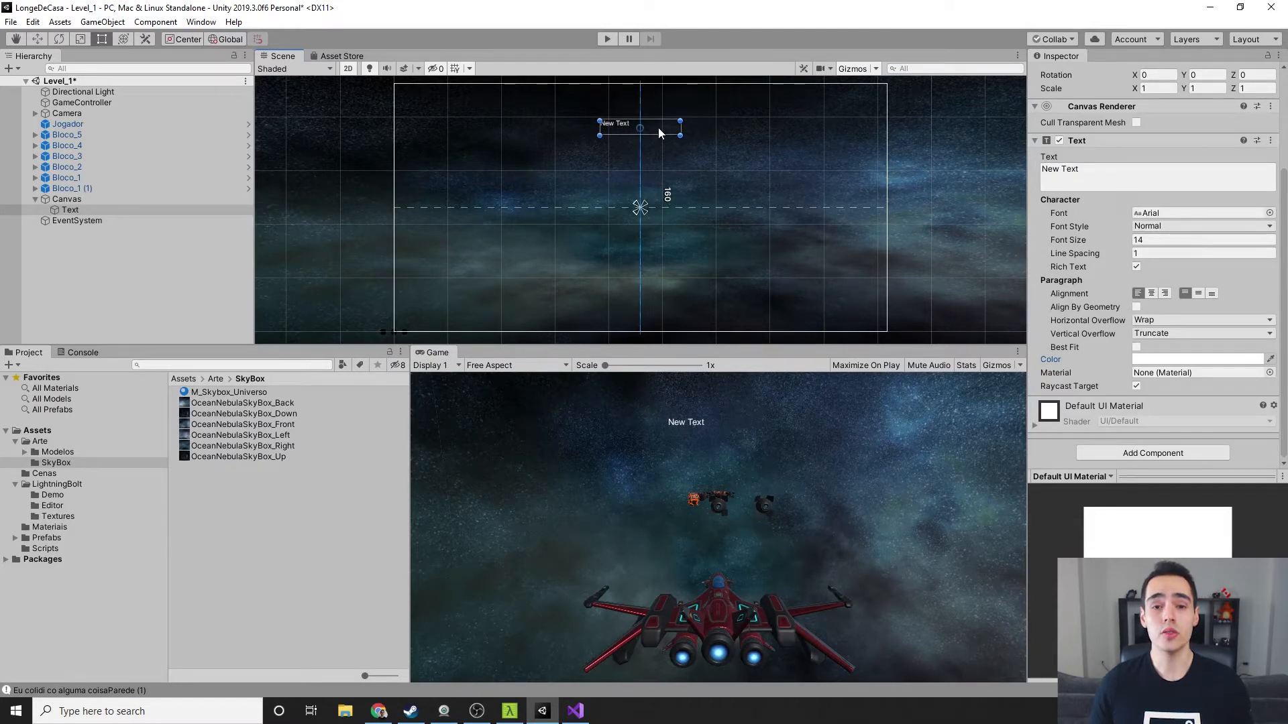
{"action": "left_click_drag", "start_coordinate": [659, 128], "coordinate": [662, 129]}
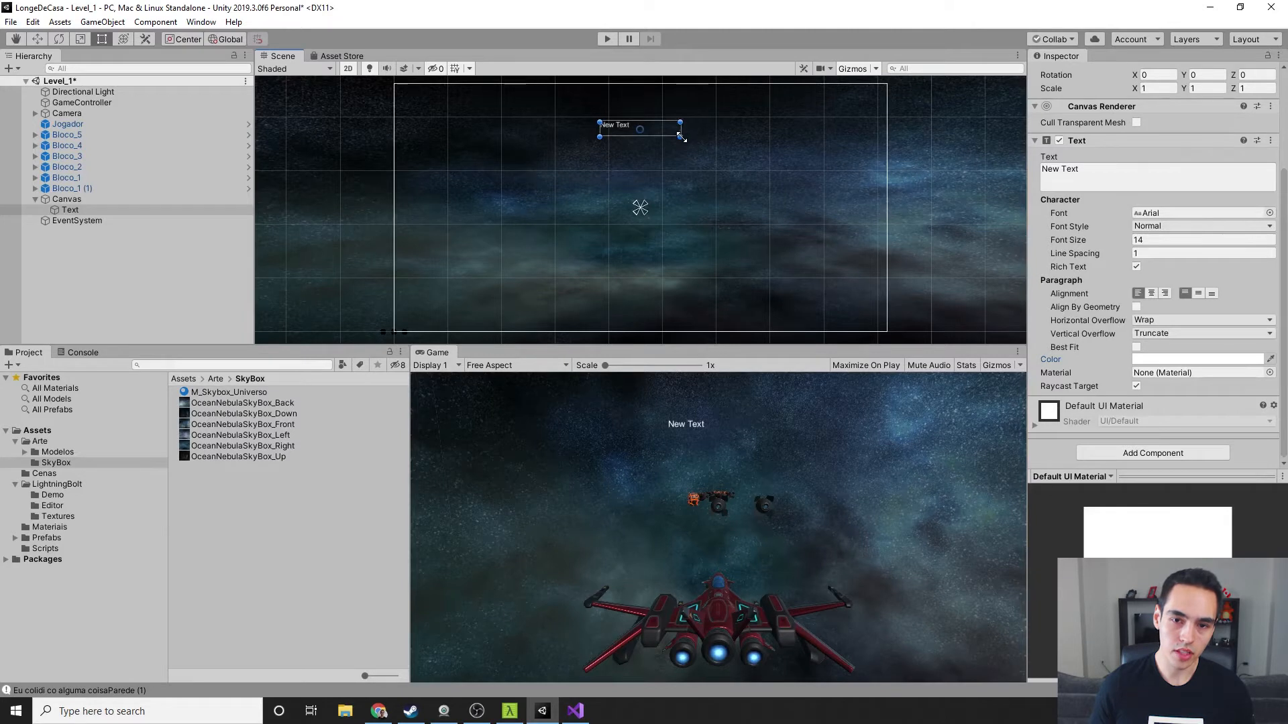
{"action": "mouse_move", "coordinate": [681, 137]}
{"action": "left_mouse_down"}
{"action": "mouse_move", "coordinate": [736, 162]}
{"action": "mouse_move", "coordinate": [690, 139]}
{"action": "left_mouse_up"}
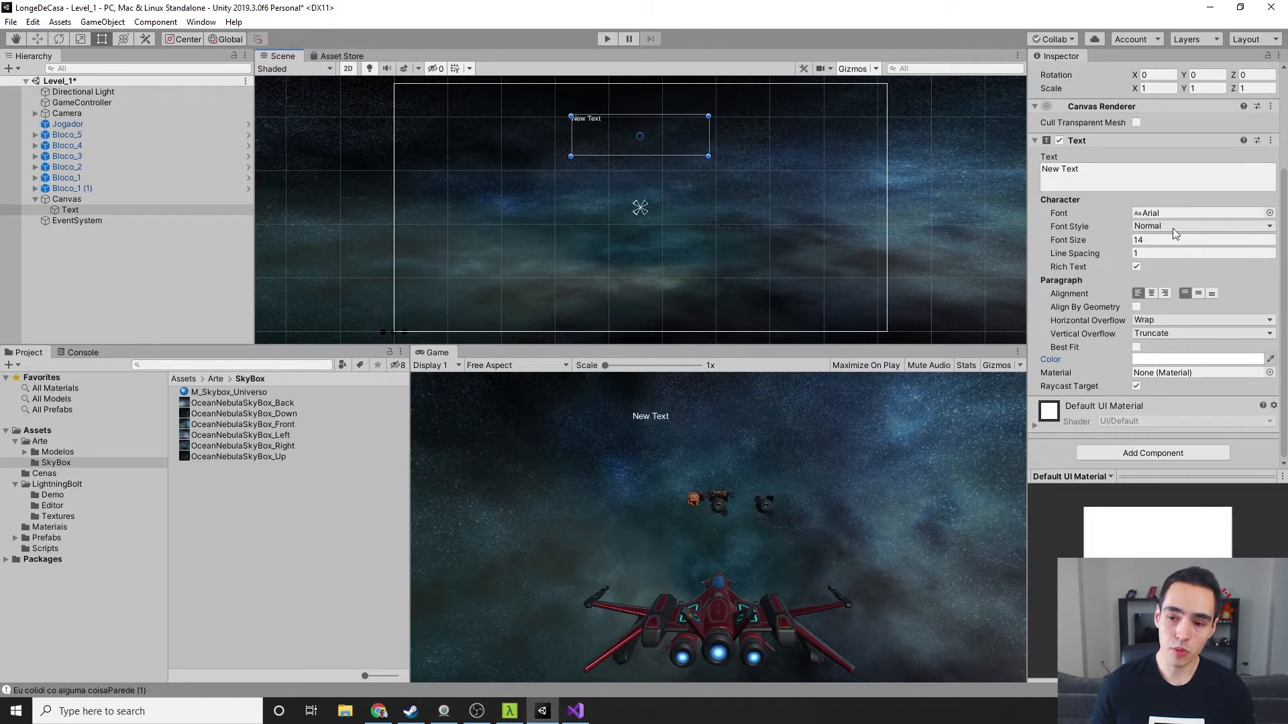
- Center the text horizontally and vertically in its box and set its font size to 60
{"action": "left_click", "coordinate": [1151, 294]}
{"action": "left_click", "coordinate": [1198, 294]}
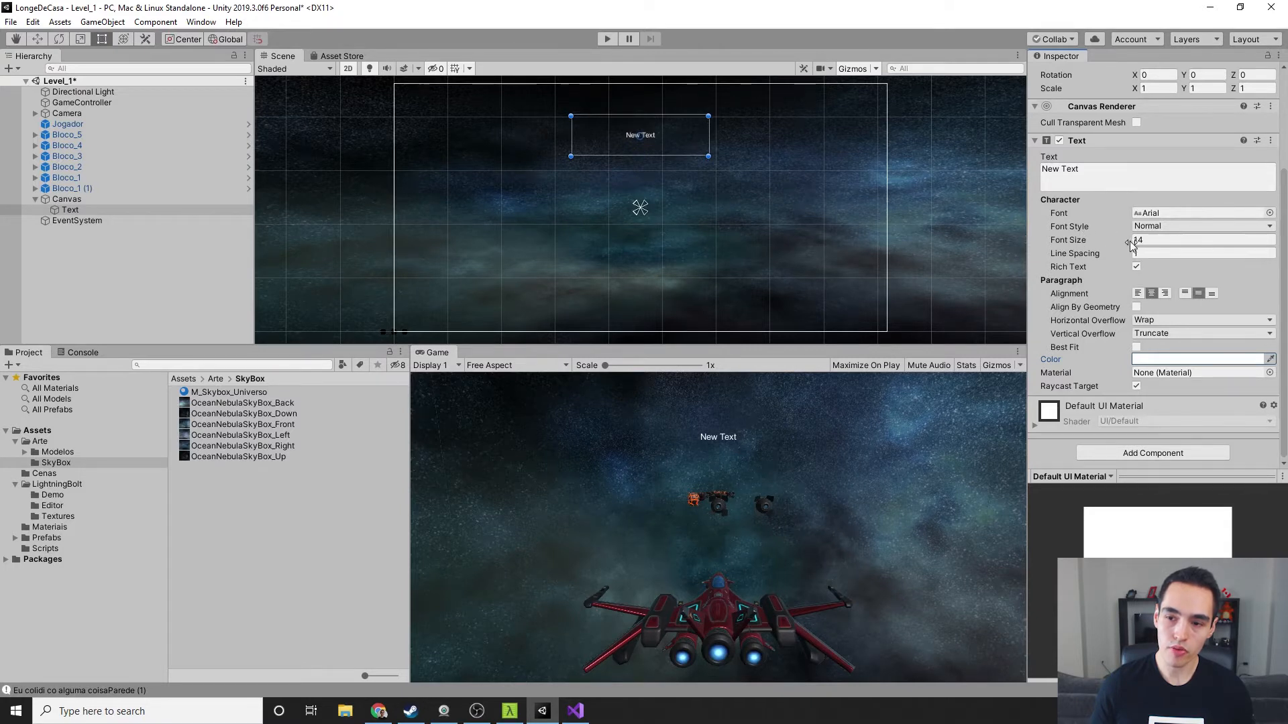
{"action": "left_click_drag", "start_coordinate": [1125, 240], "coordinate": [1159, 241]}
{"action": "left_click", "coordinate": [1164, 243]}
{"action": "type", "text": "60"}
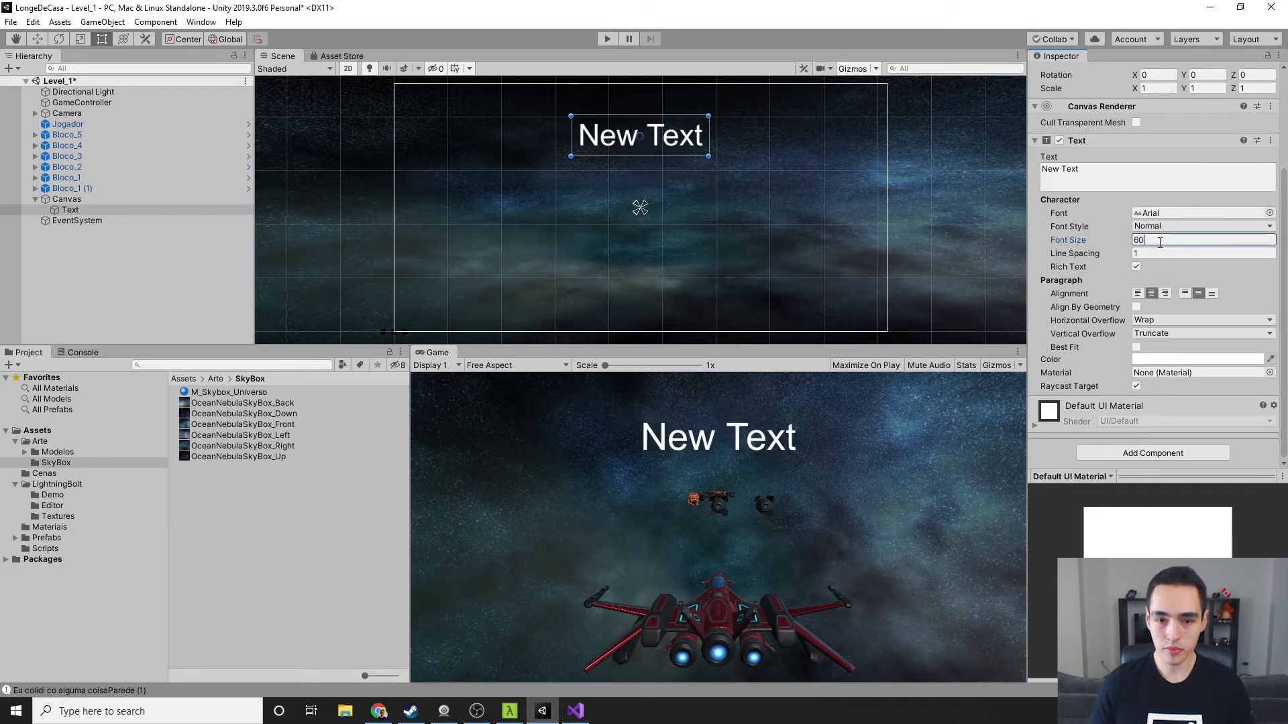
- Replace the text element's placeholder content with 9999999
{"action": "left_click", "coordinate": [1100, 178]}
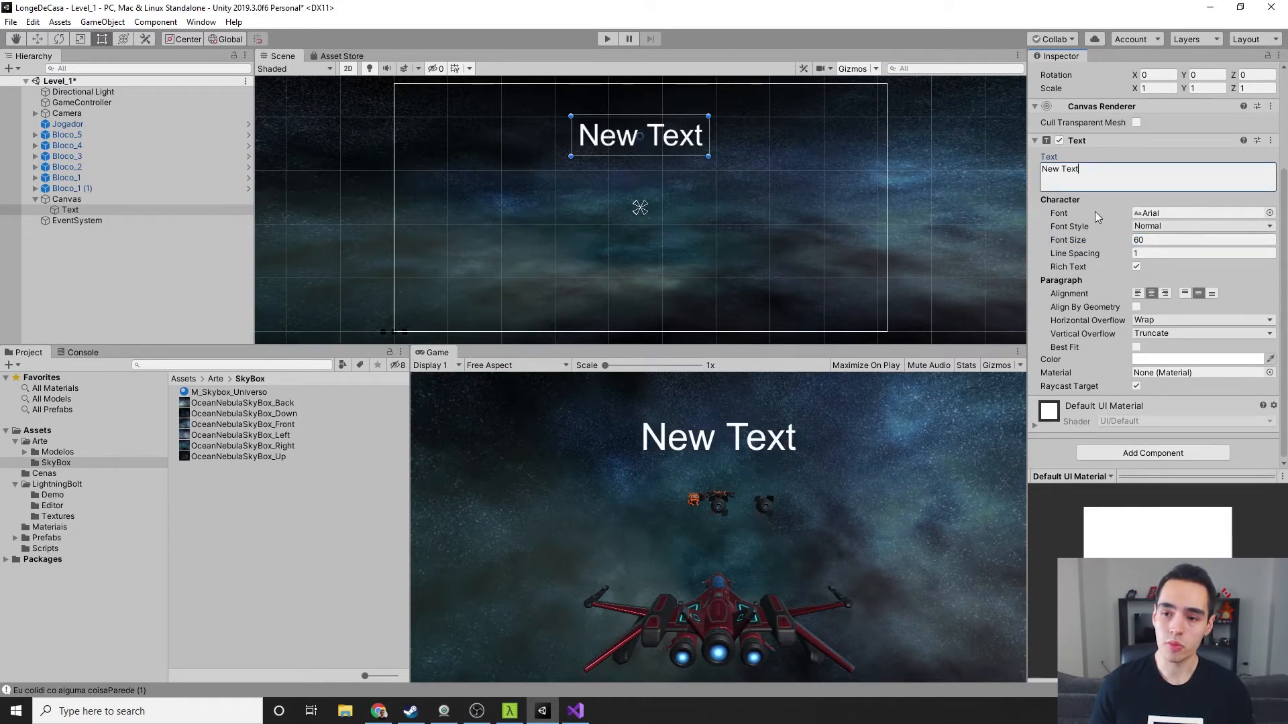
{"action": "left_click_drag", "start_coordinate": [1094, 174], "coordinate": [1028, 168]}
{"action": "type", "text": "9999999"}
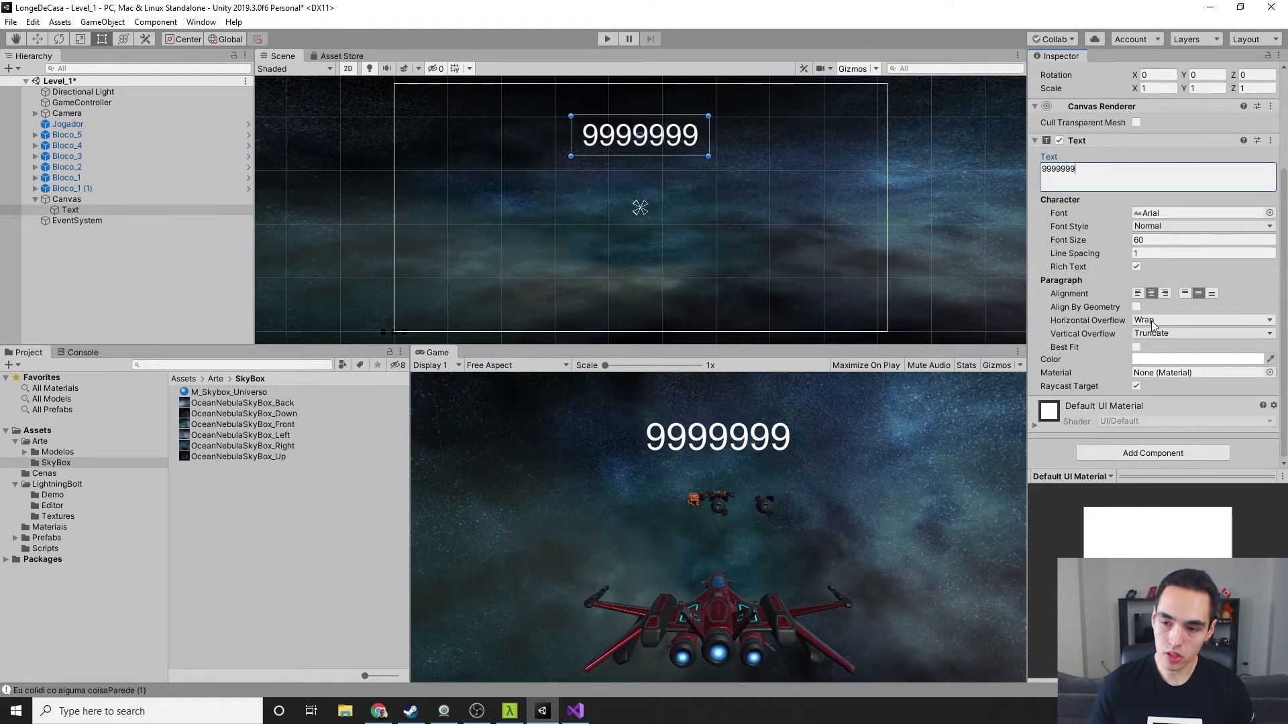
{"action": "left_click", "coordinate": [1152, 325]}
{"action": "left_click", "coordinate": [1161, 353]}
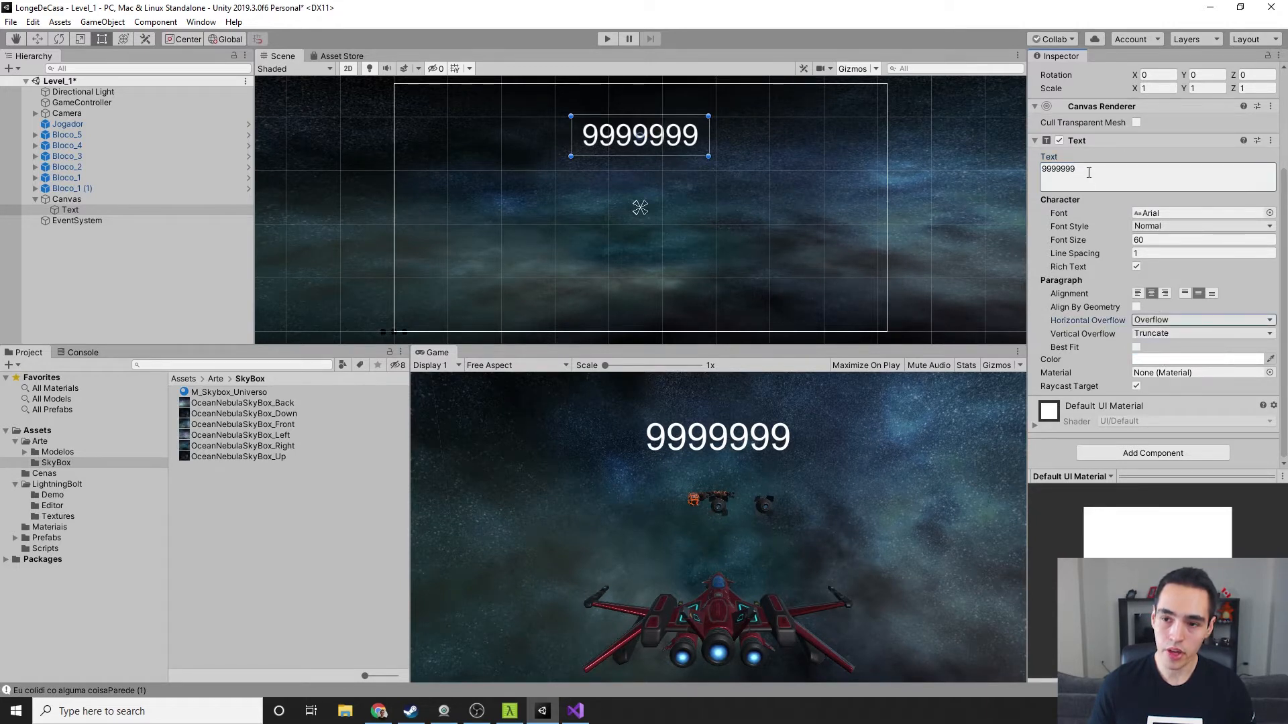
{"action": "left_click", "coordinate": [1088, 172]}
{"action": "left_click", "coordinate": [1103, 171]}
{"action": "type", "text": "999"}
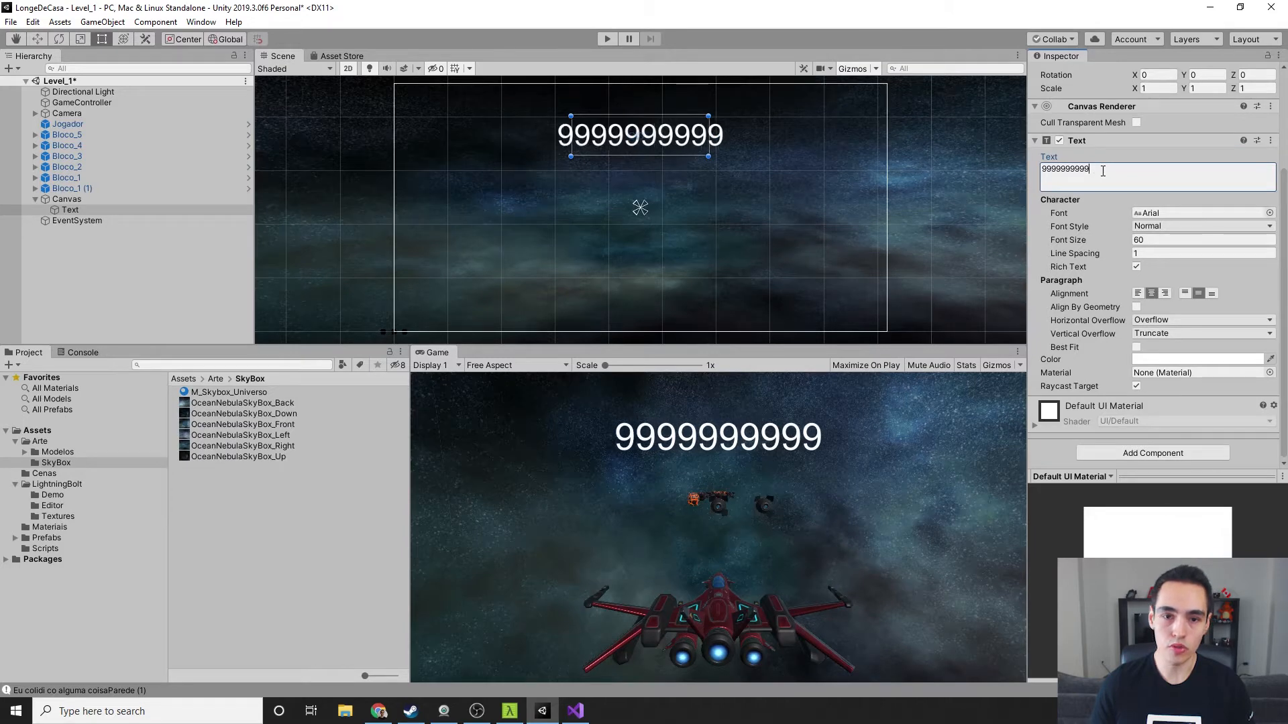
{"action": "type", "text": "99999"}
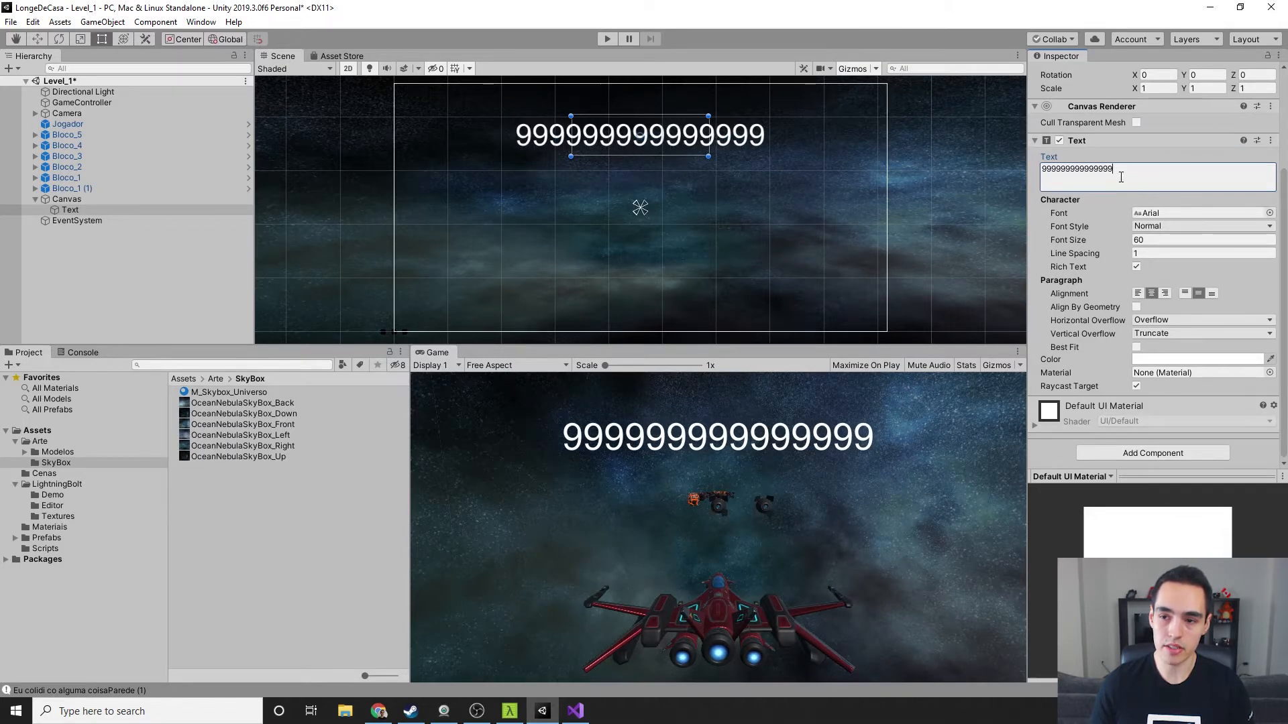
- Shorten the text element's content to 9999999 and set its color to dark red, hex 8C1818
{"action": "left_click_drag", "start_coordinate": [1115, 171], "coordinate": [1074, 171]}
{"action": "key", "text": "BackSpace"}
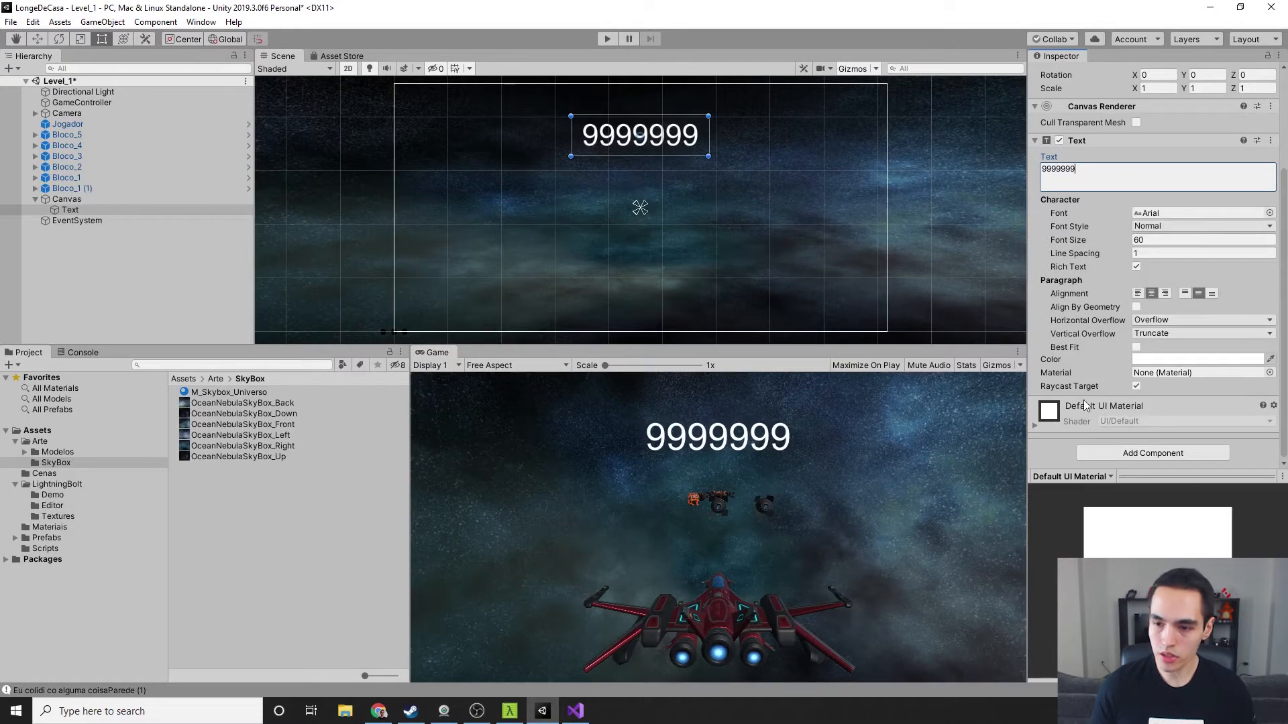
{"action": "left_click", "coordinate": [1187, 359]}
{"action": "mouse_move", "coordinate": [94, 108]}
{"action": "left_mouse_down"}
{"action": "mouse_move", "coordinate": [111, 99]}
{"action": "mouse_move", "coordinate": [107, 122]}
{"action": "left_mouse_up"}
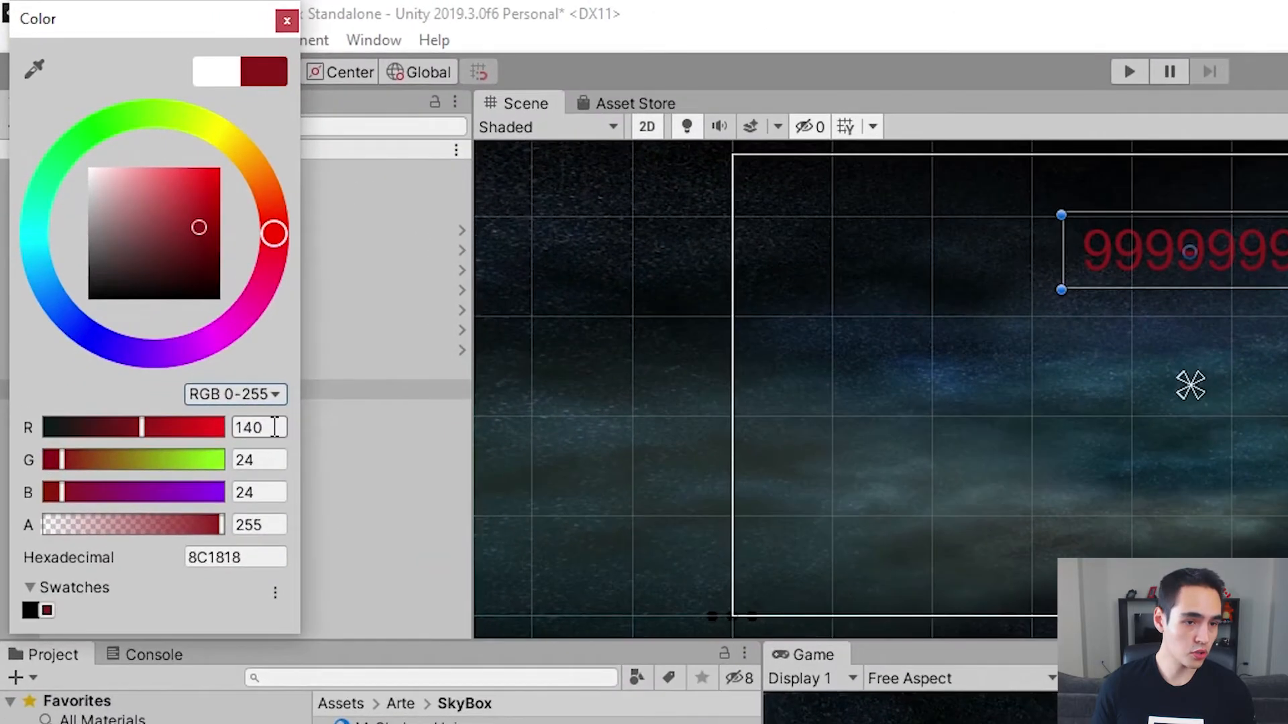
{"action": "left_click", "coordinate": [275, 428]}
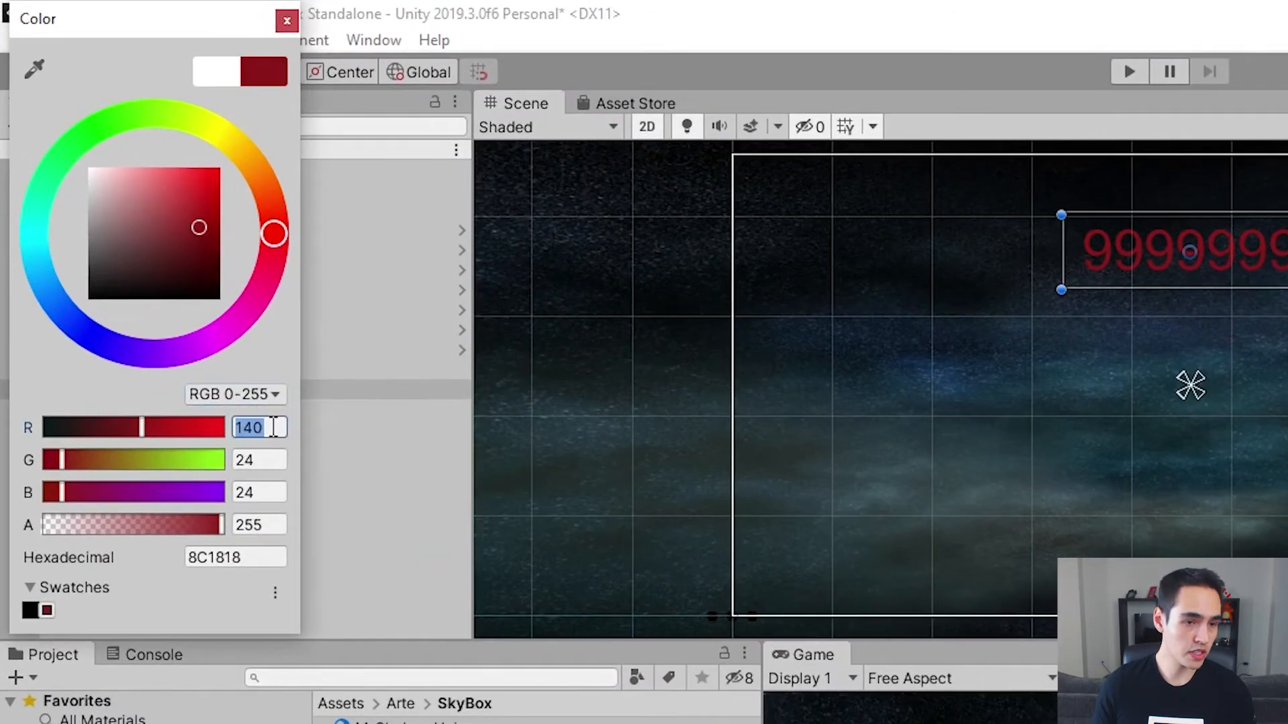
{"action": "left_click", "coordinate": [275, 461]}
{"action": "left_click", "coordinate": [275, 489]}
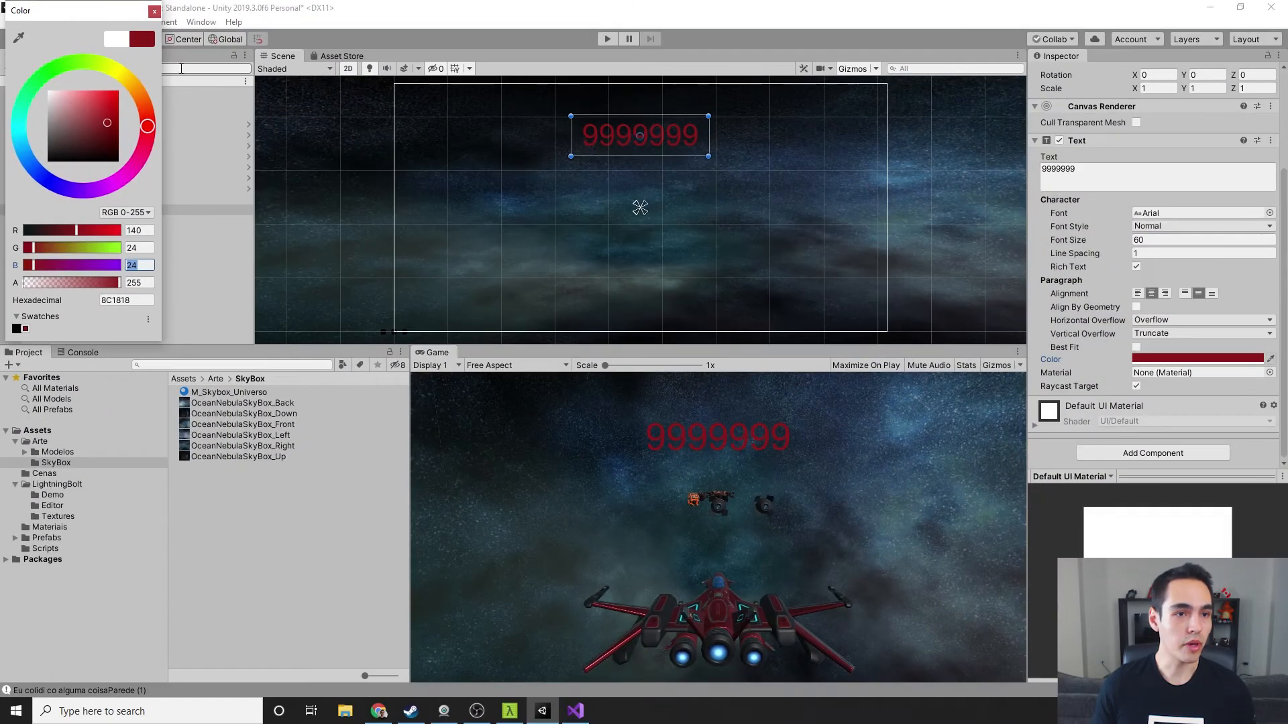
{"action": "left_click", "coordinate": [287, 20]}
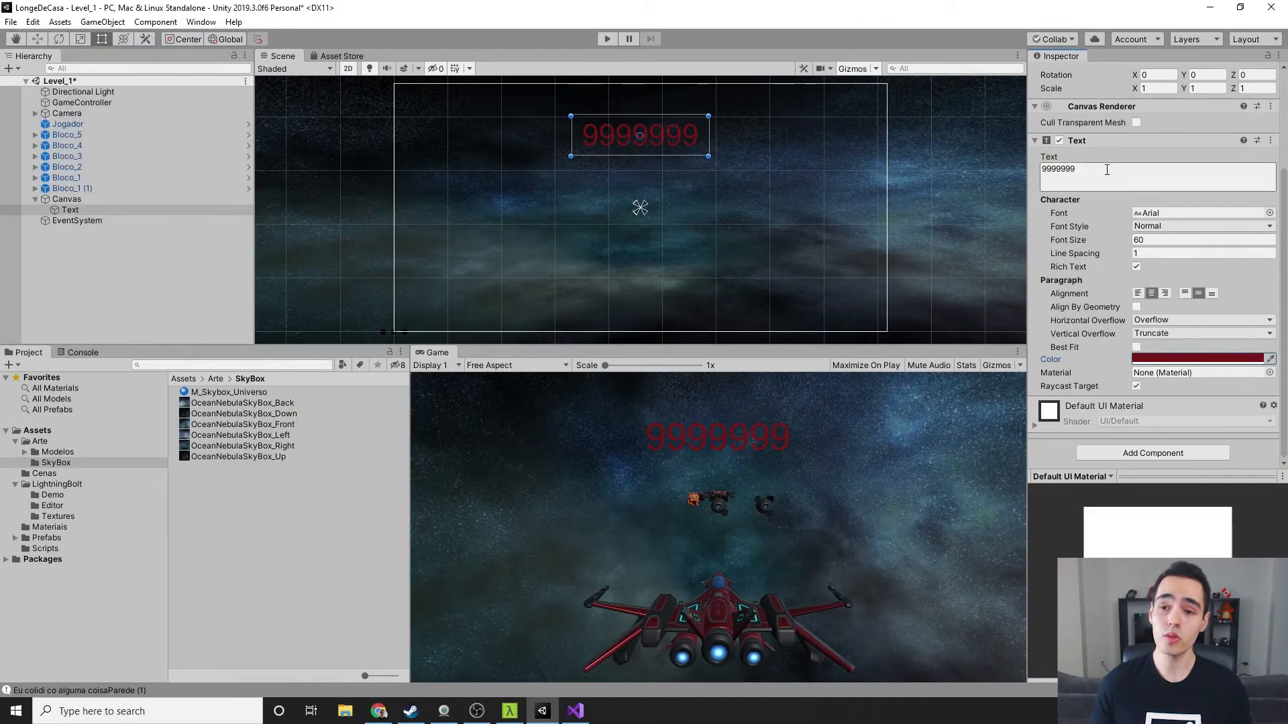
- Open the GameController script from the Scripts folder in Visual Studio and insert an empty line at the start of its class body
{"action": "left_click_drag", "start_coordinate": [1107, 170], "coordinate": [1033, 172]}
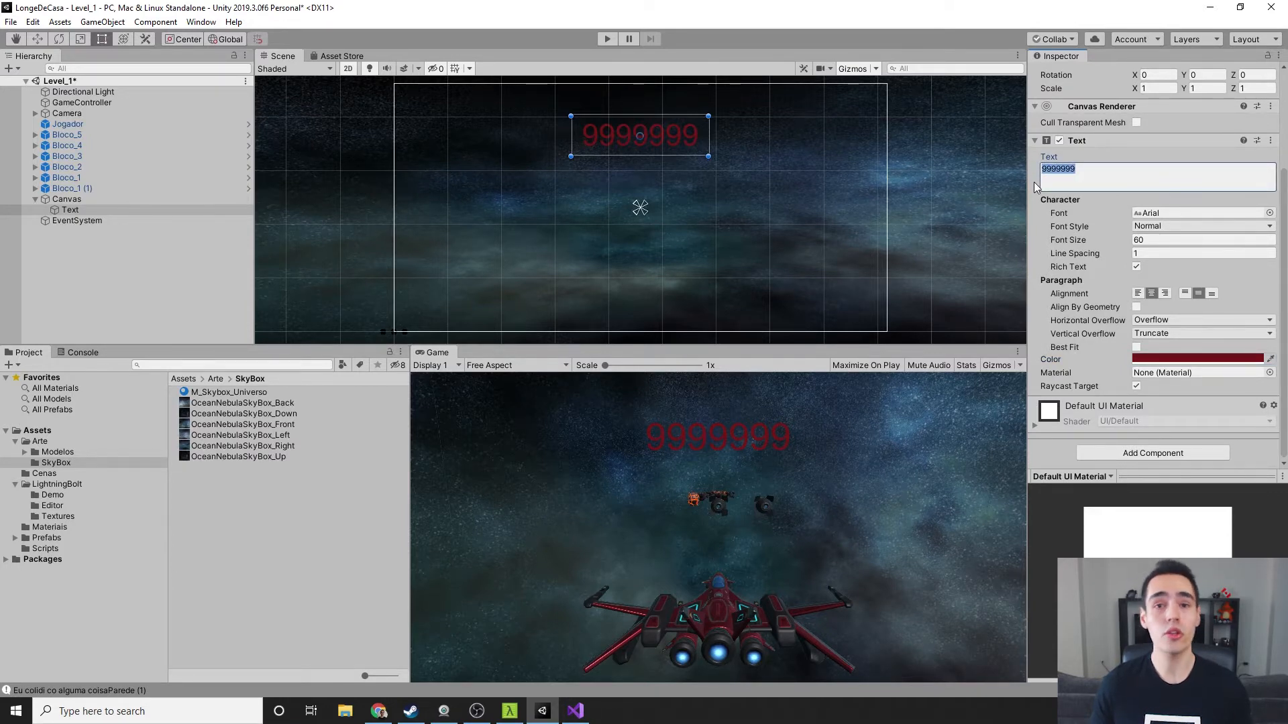
{"action": "left_click", "coordinate": [357, 417]}
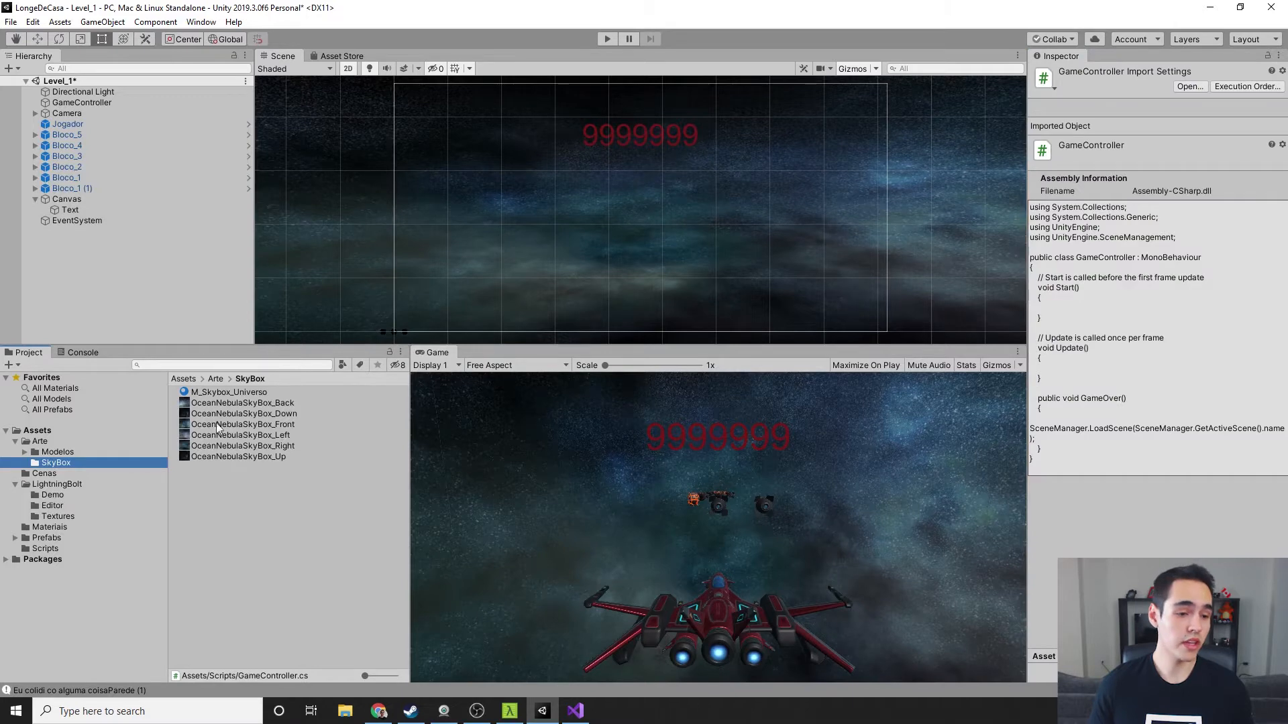
{"action": "left_click", "coordinate": [61, 546]}
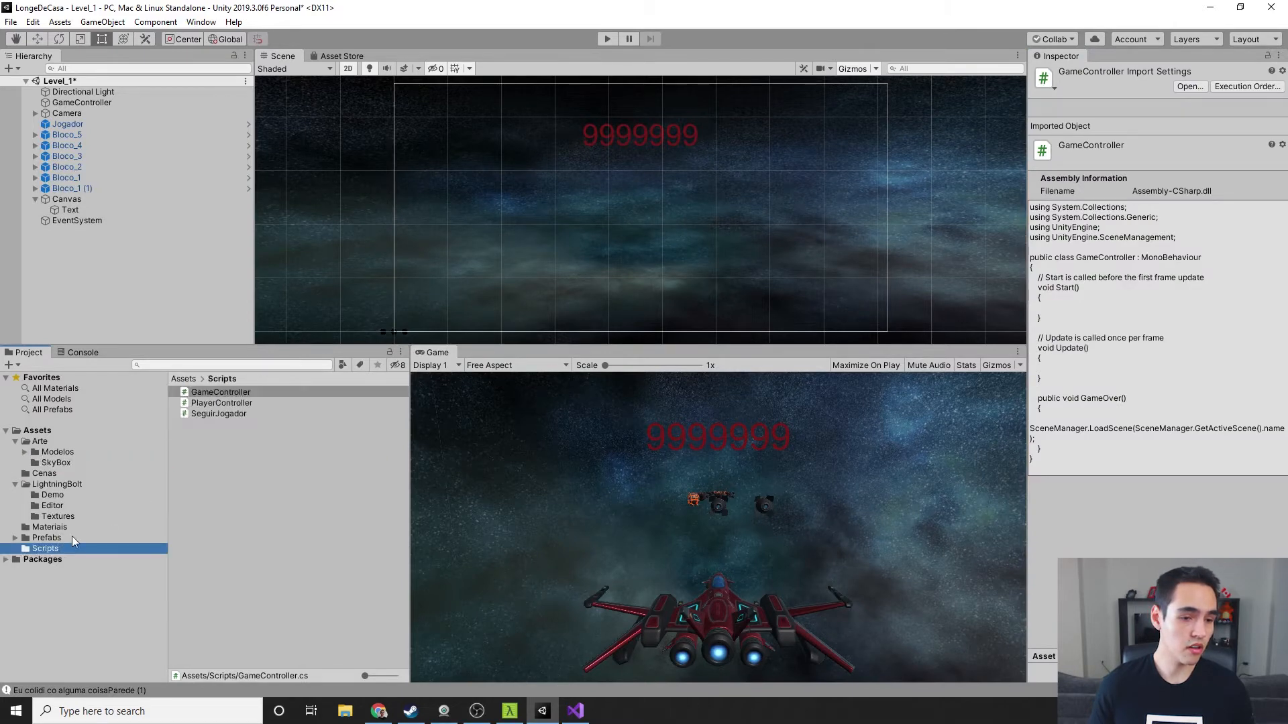
{"action": "double_click", "coordinate": [247, 392]}
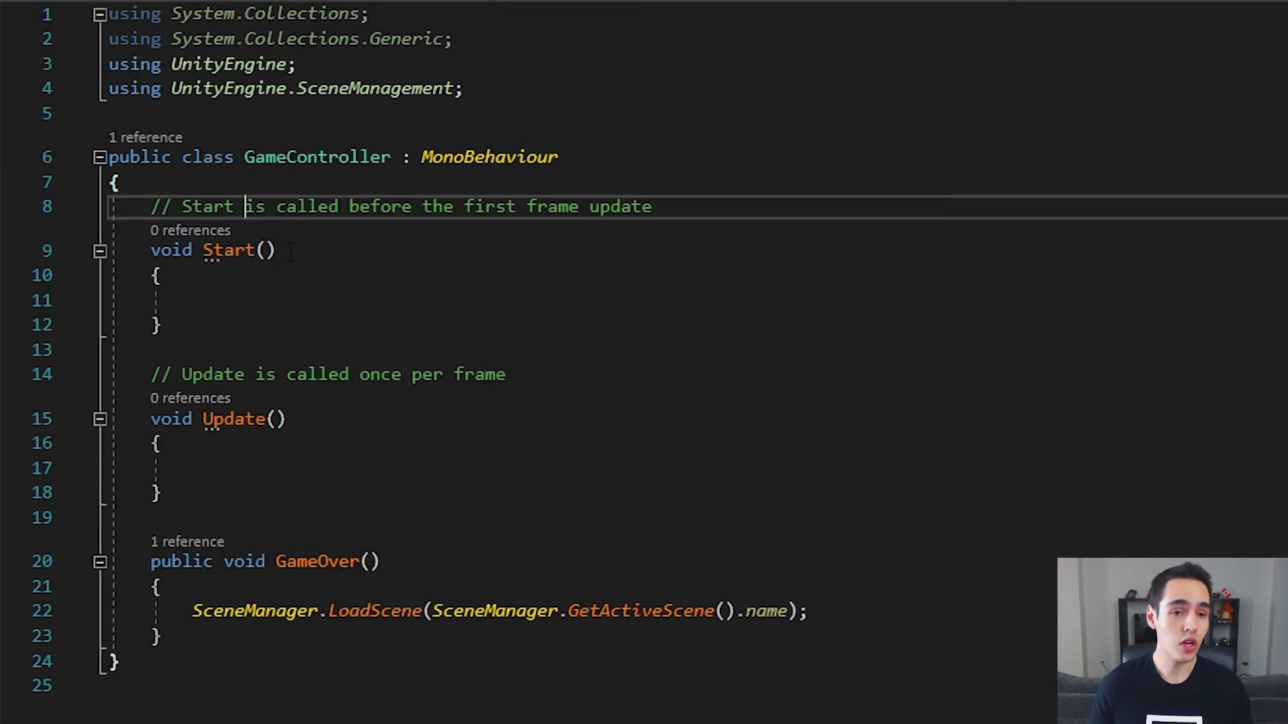
{"action": "left_click", "coordinate": [215, 186]}
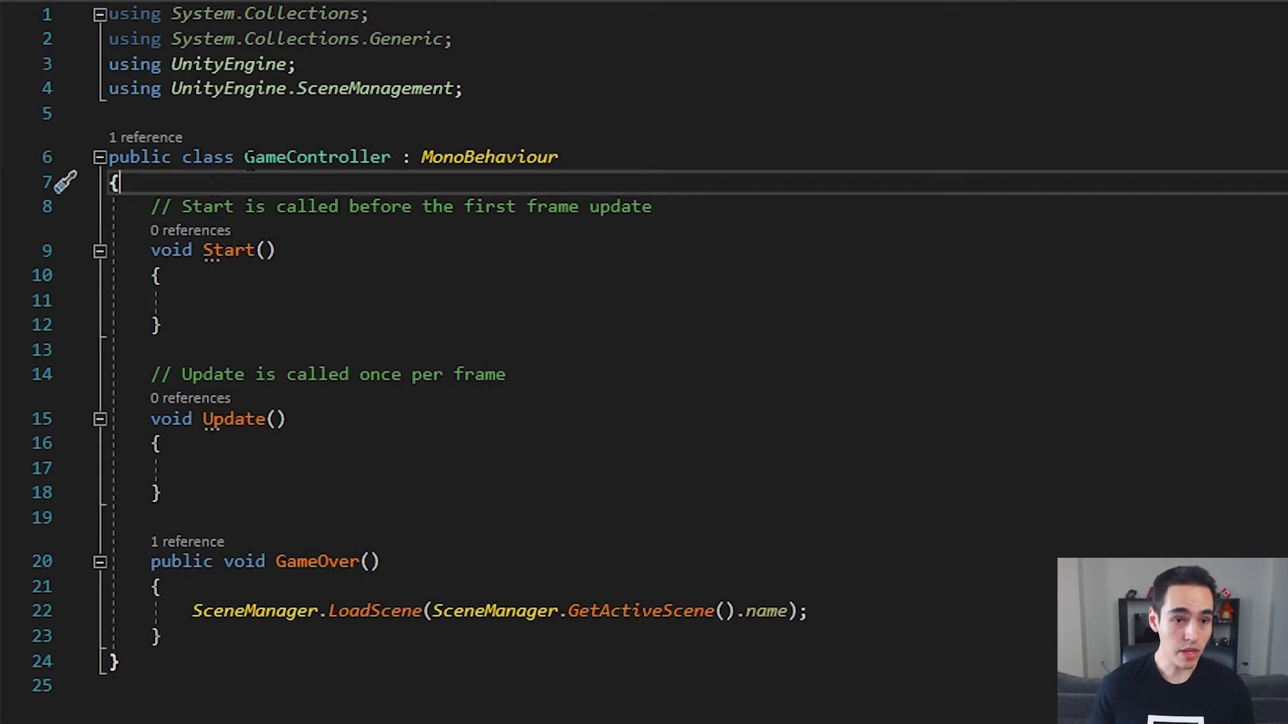
{"action": "key", "text": "Return"}
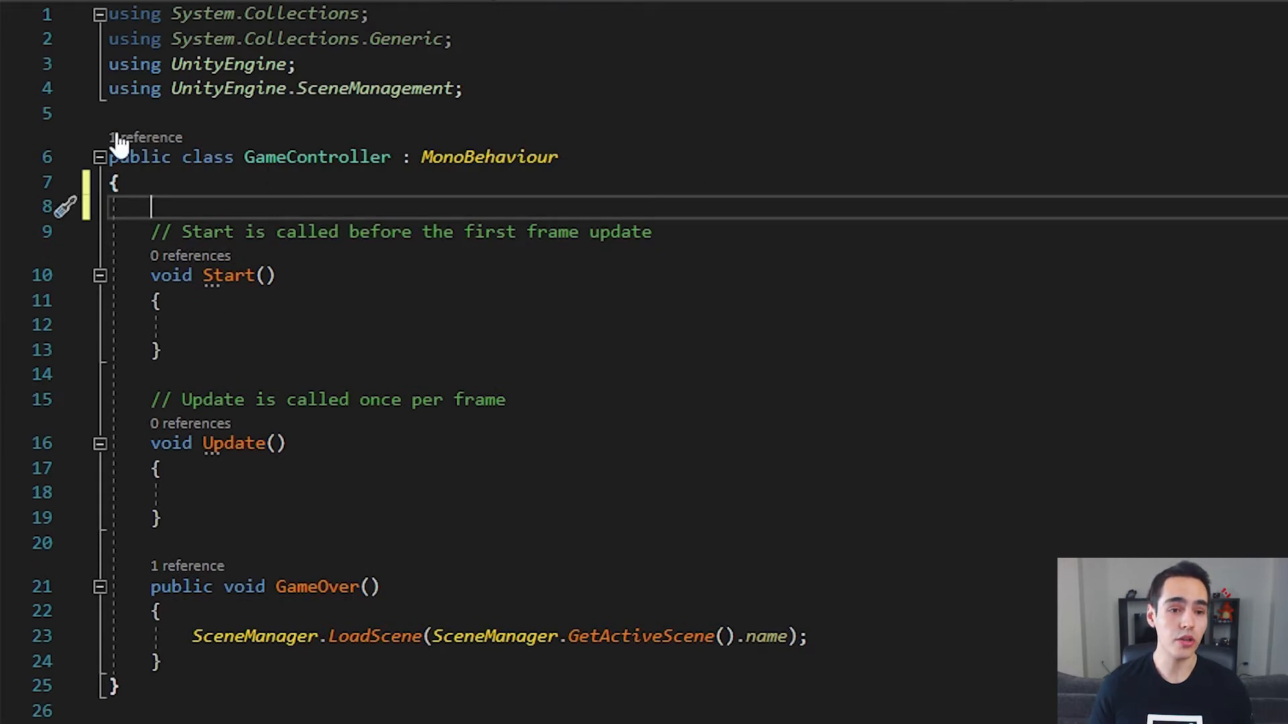
- Import the UI namespace with "using UnityEngine.UI;" below the SceneManagement import and save the script
{"action": "left_click", "coordinate": [480, 88]}
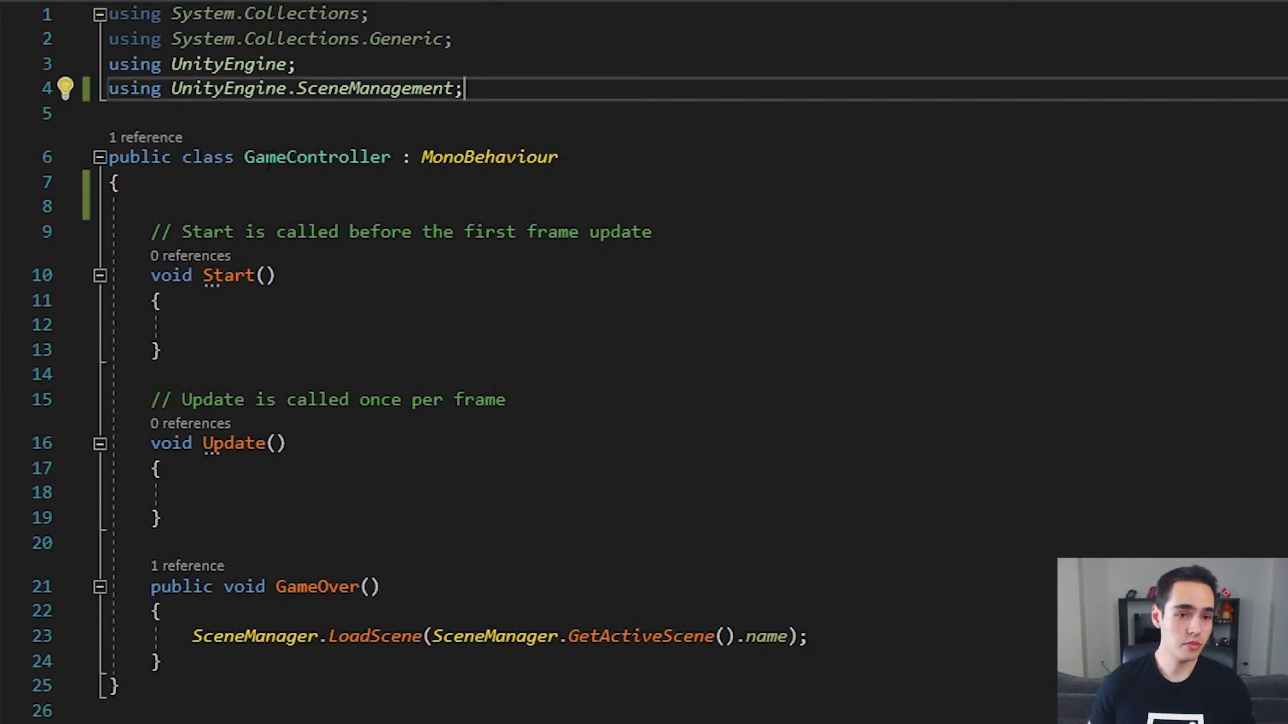
{"action": "key", "text": "Return"}
{"action": "type", "text": "using Un"}
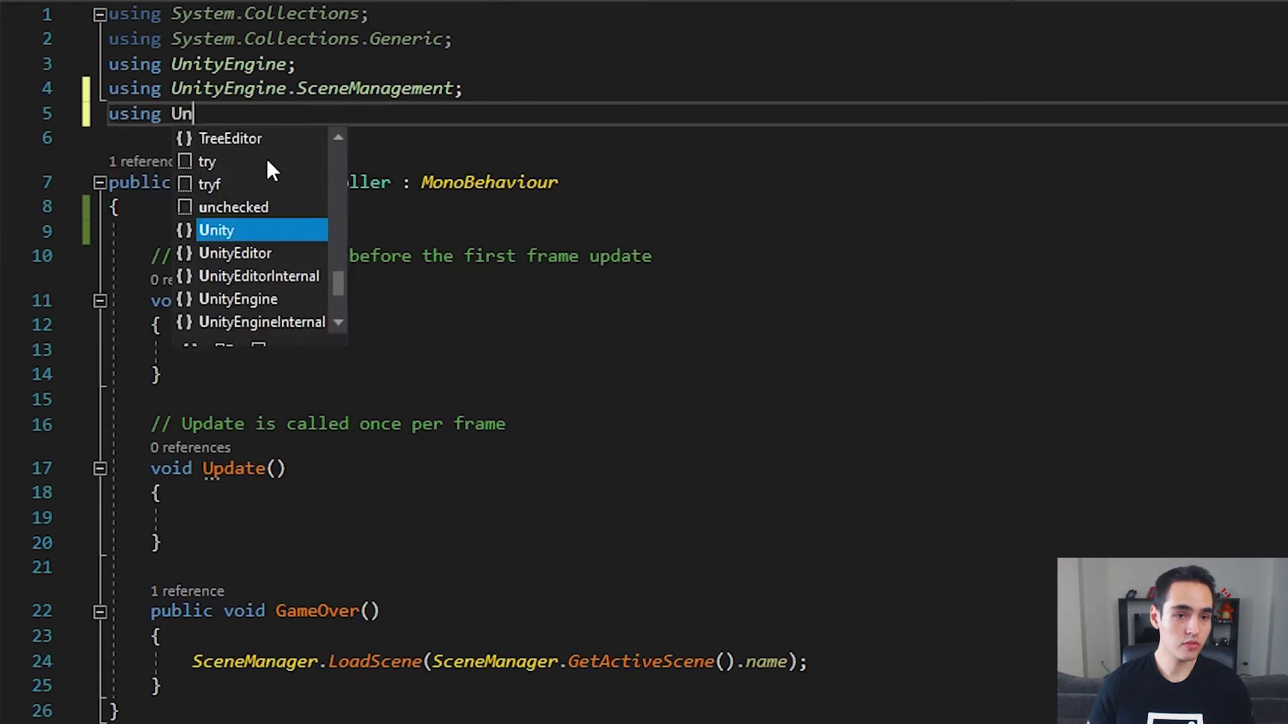
{"action": "type", "text": "ityEngine.UI;"}
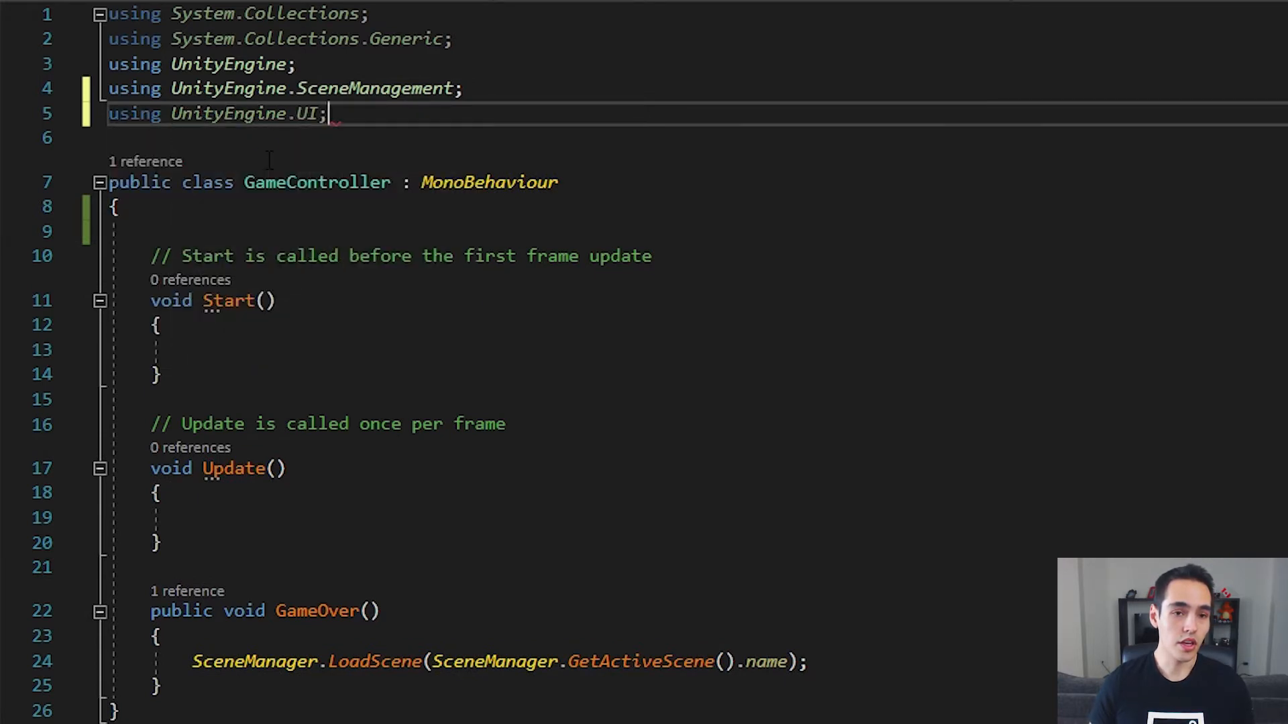
{"action": "key", "text": "ctrl+s"}
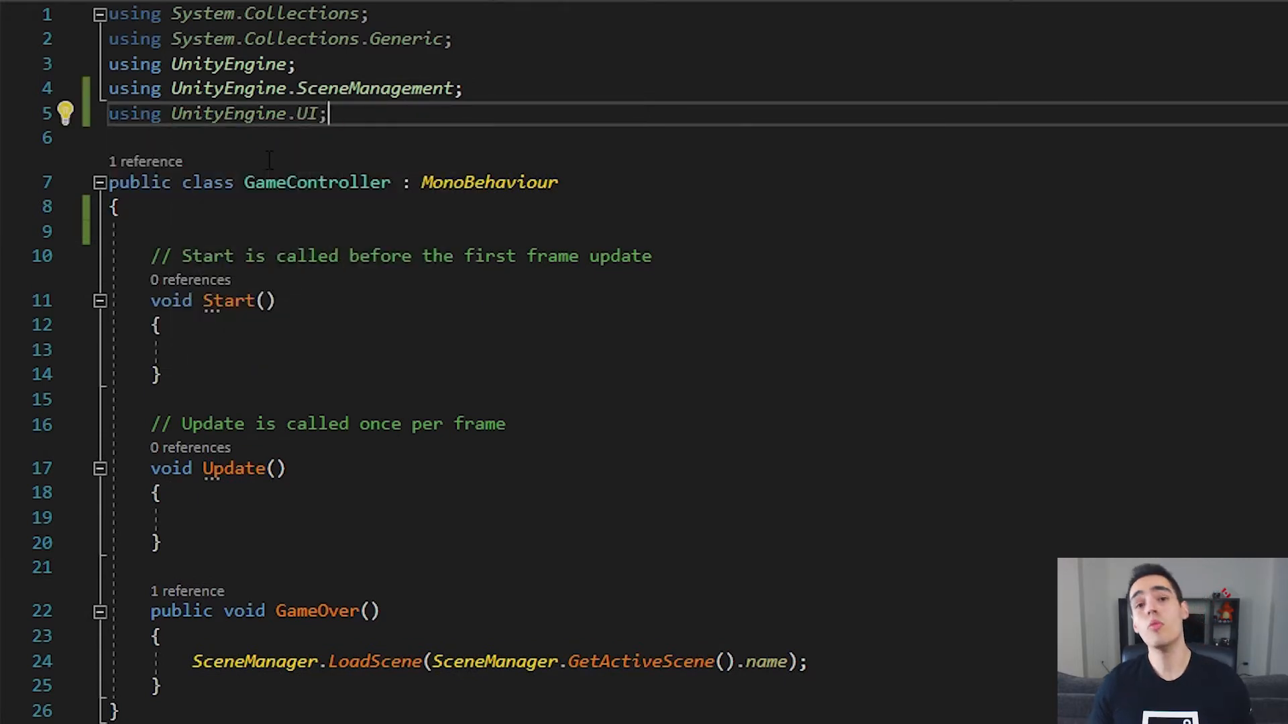
- Declare the field "public Text textoPontuacao;" at the top of the GameController class, checking the Text component's name in Unity
{"action": "left_click", "coordinate": [159, 231]}
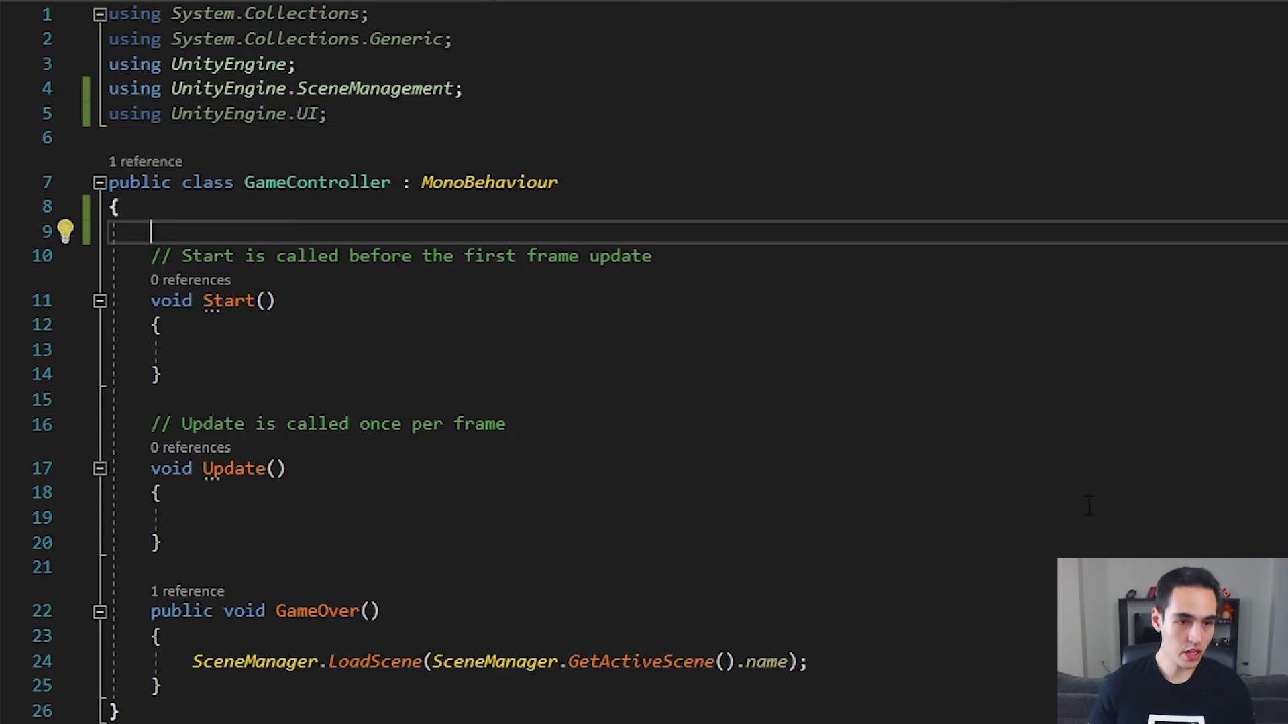
{"action": "type", "text": "public"}
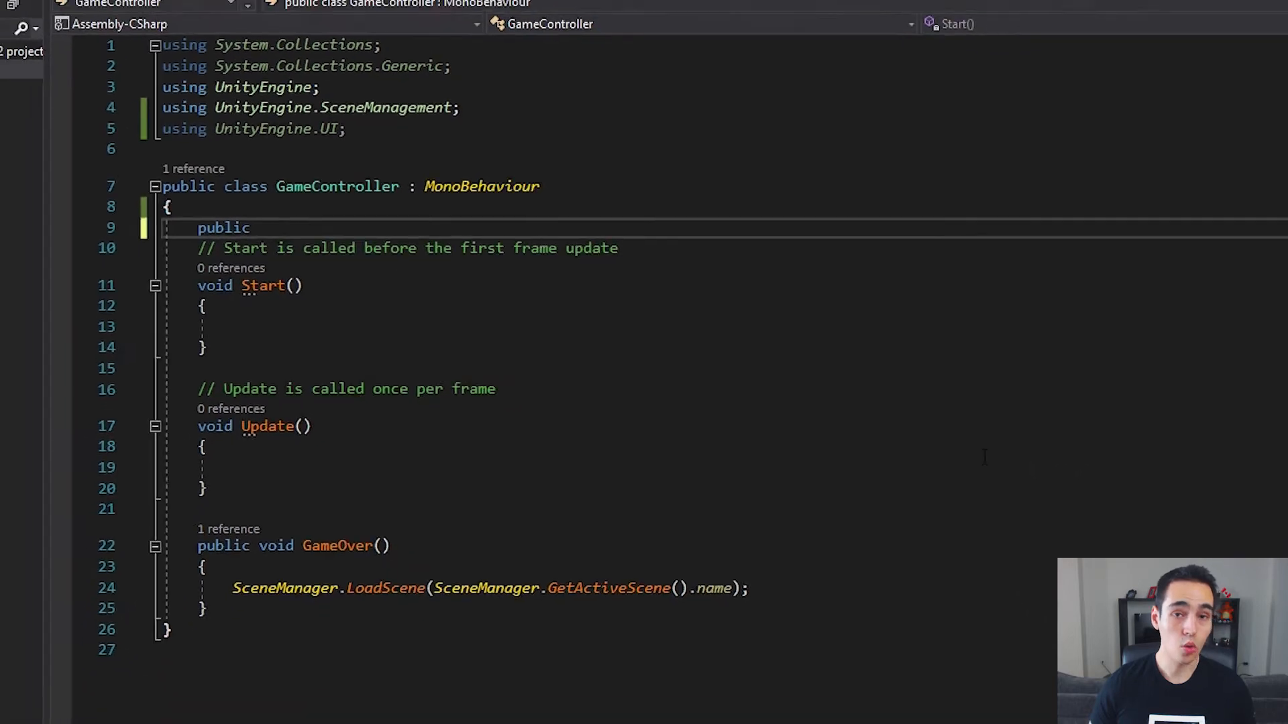
{"action": "key", "text": "alt+Tab"}
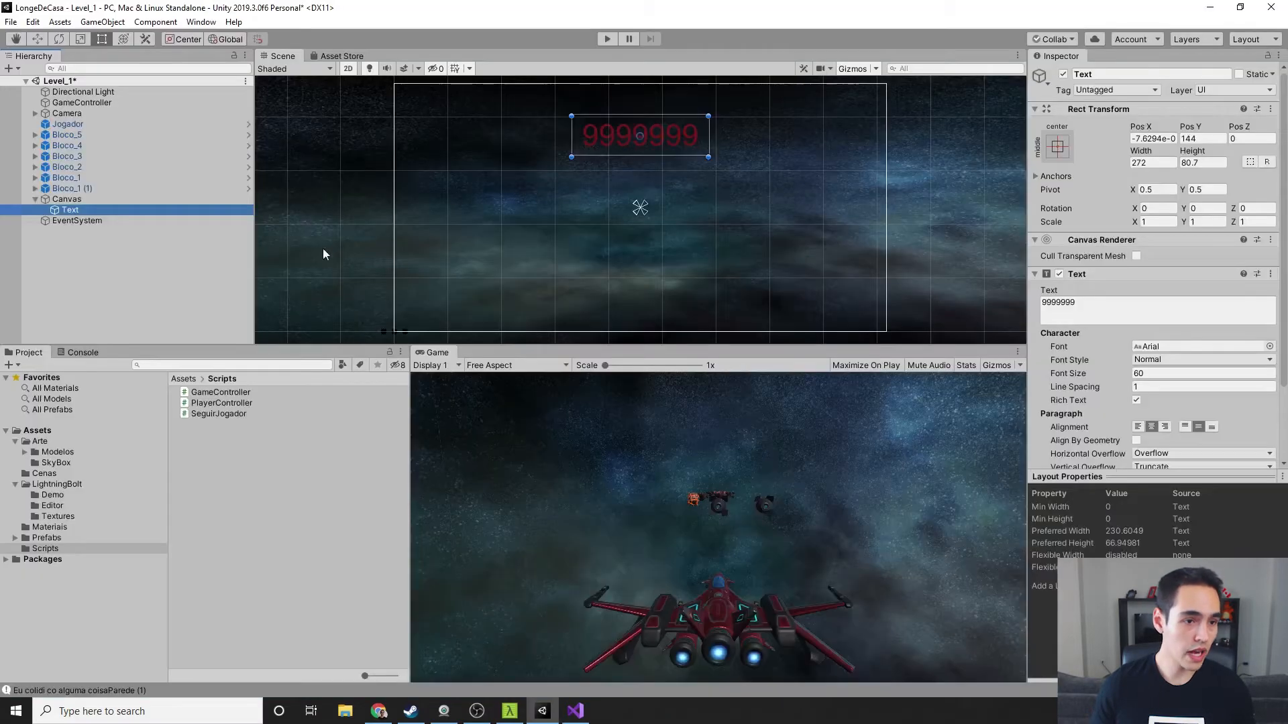
{"action": "scroll", "coordinate": [1077, 247], "scroll_direction": "down", "scroll_amount": 4}
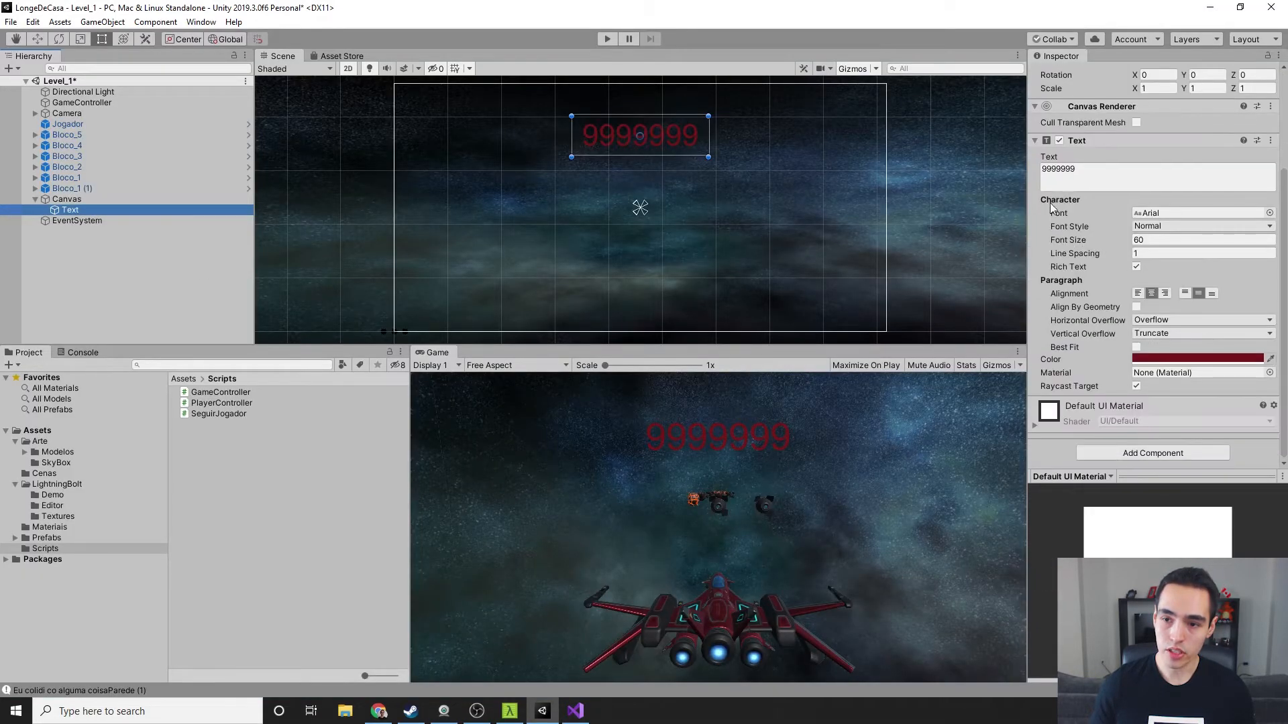
{"action": "key", "text": "alt+Tab"}
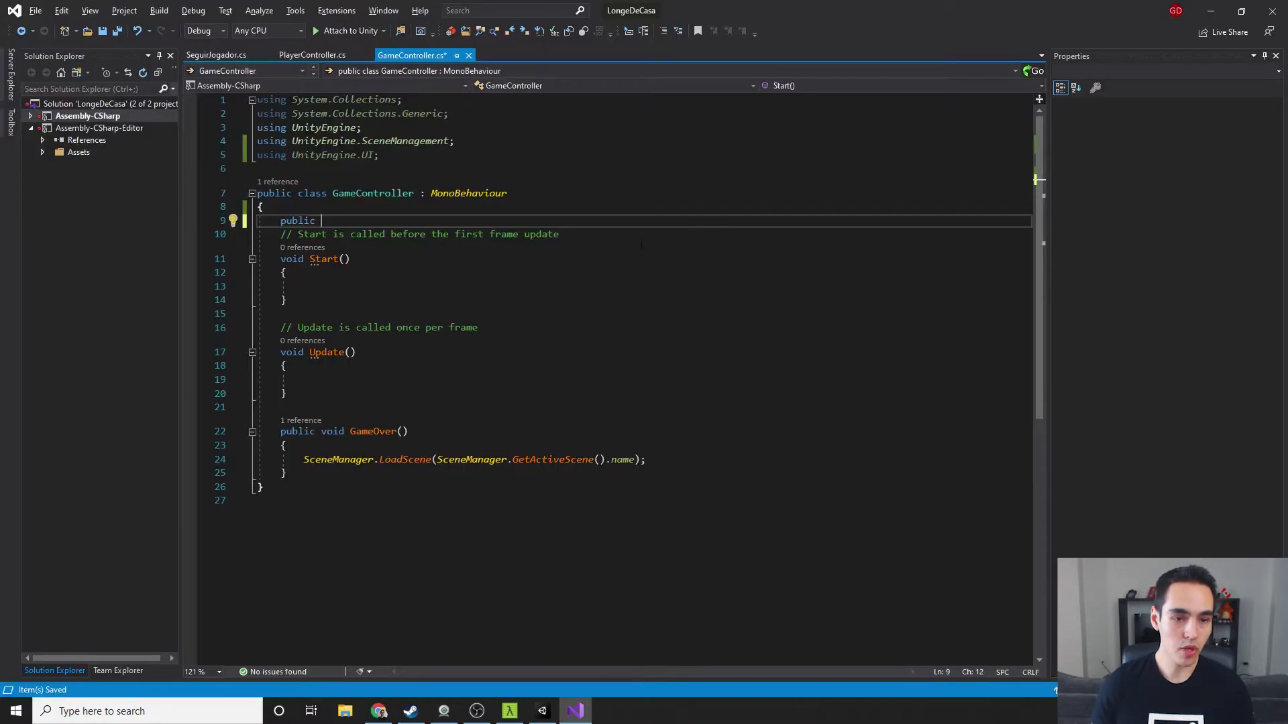
{"action": "type", "text": "Text "}
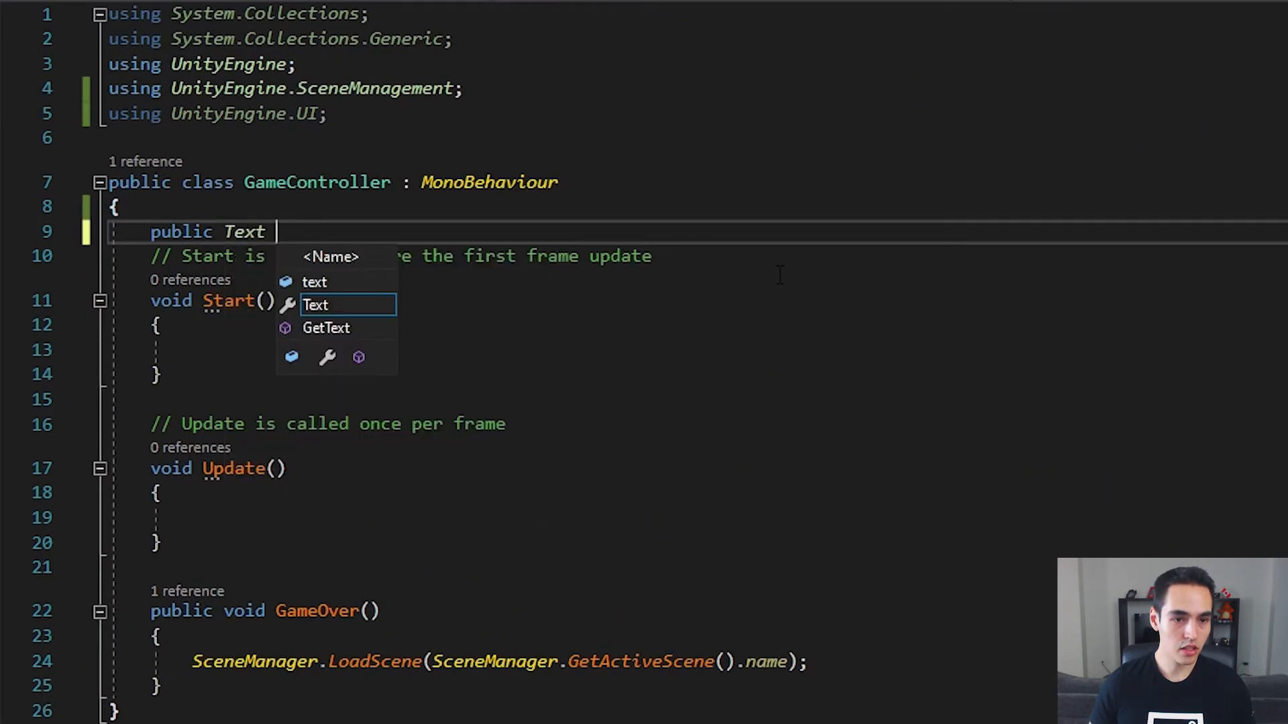
{"action": "type", "text": "textoPontuacao"}
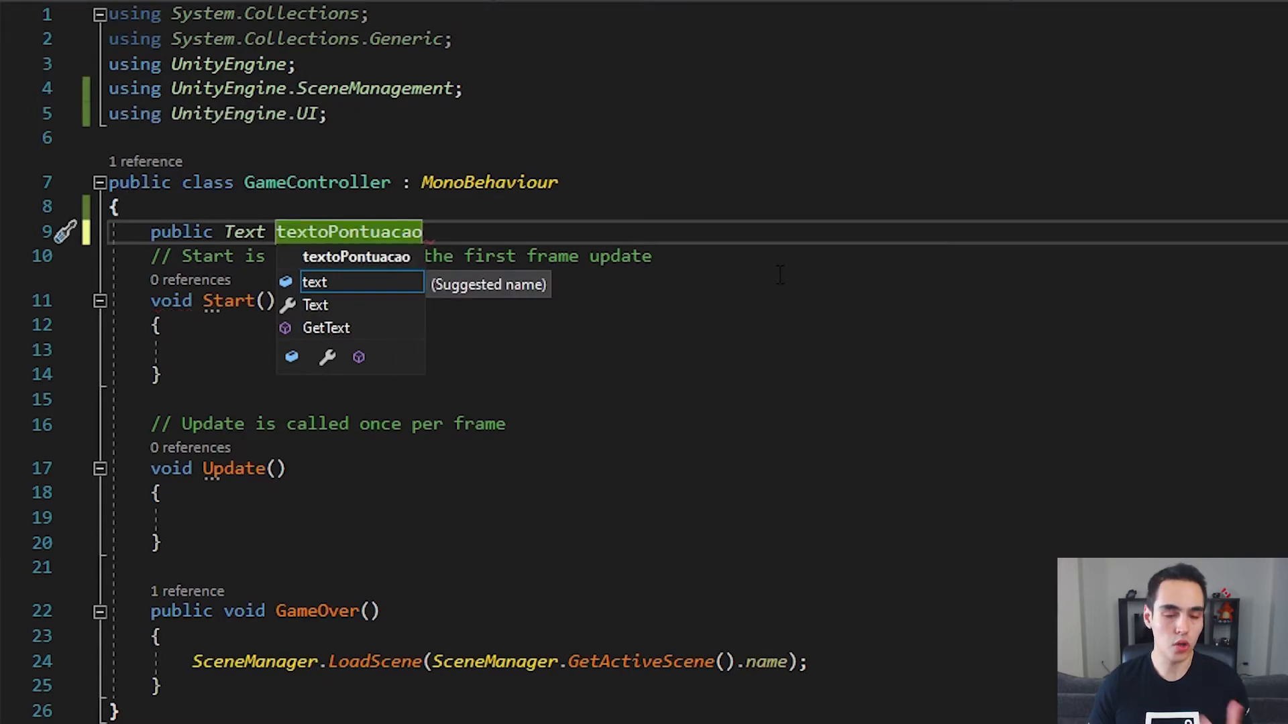
{"action": "type", "text": ";"}
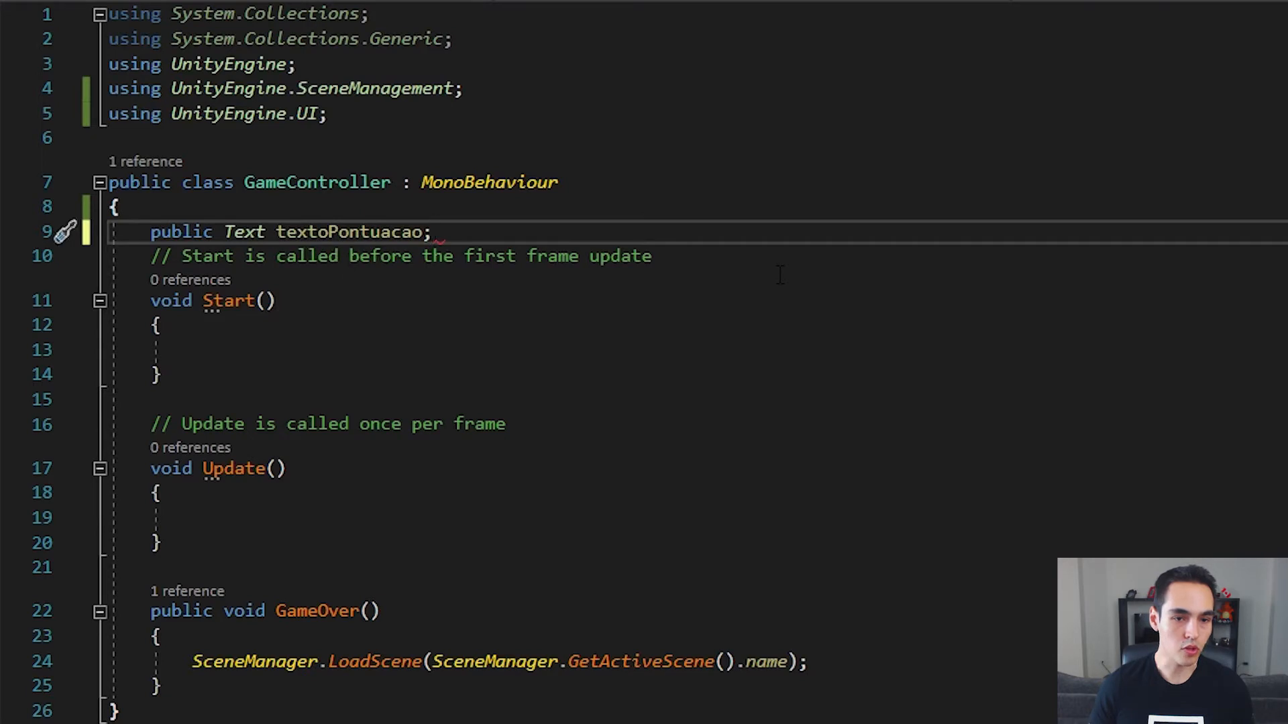
{"action": "left_click_drag", "start_coordinate": [433, 232], "coordinate": [276, 232]}
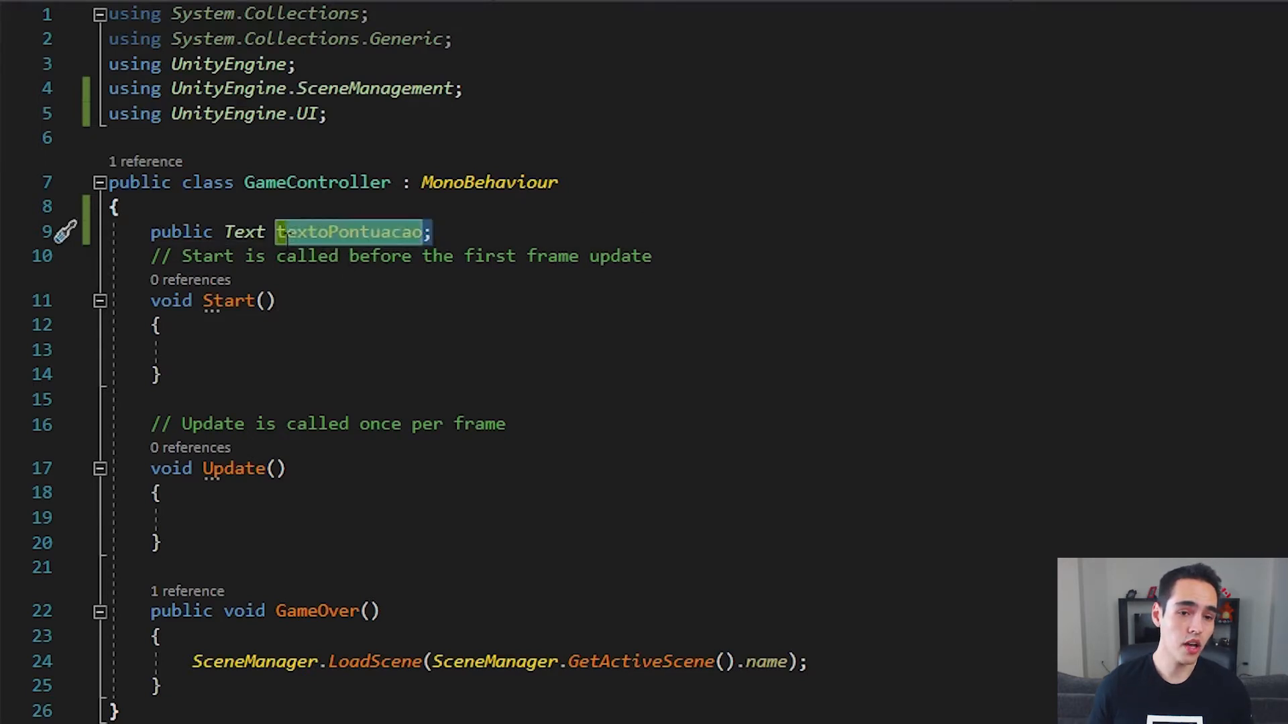
{"action": "left_click", "coordinate": [517, 239]}
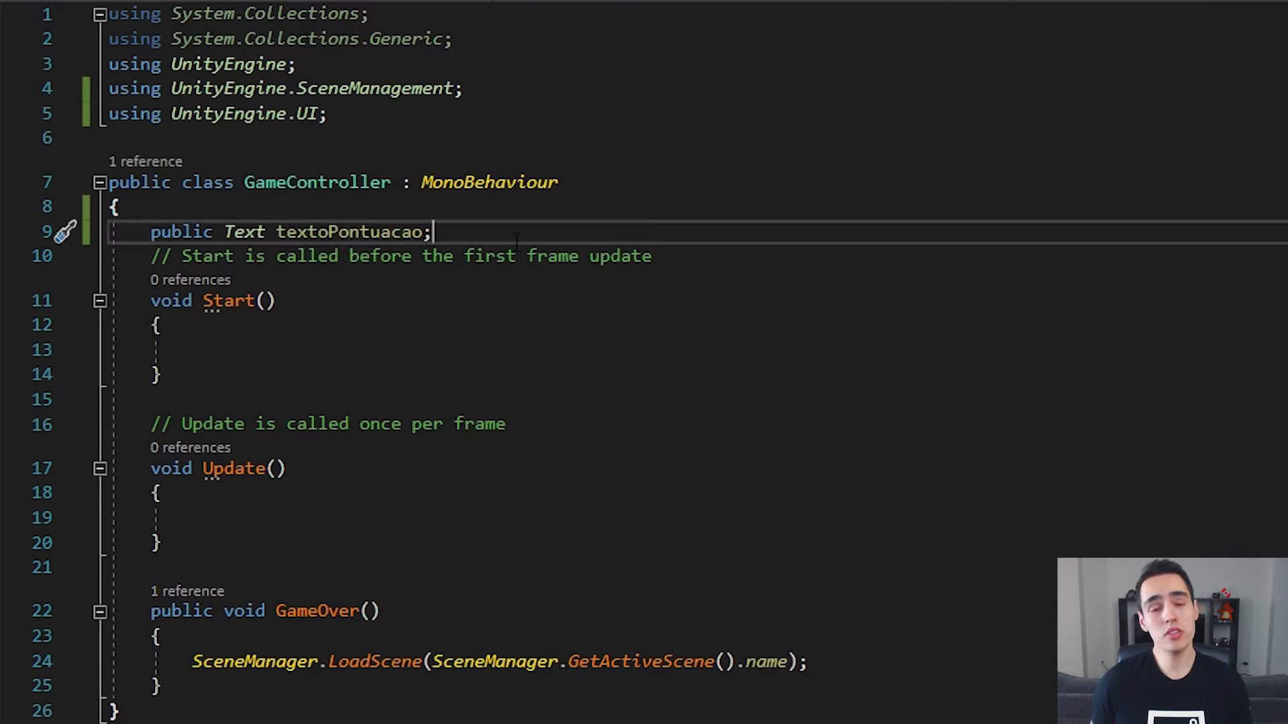